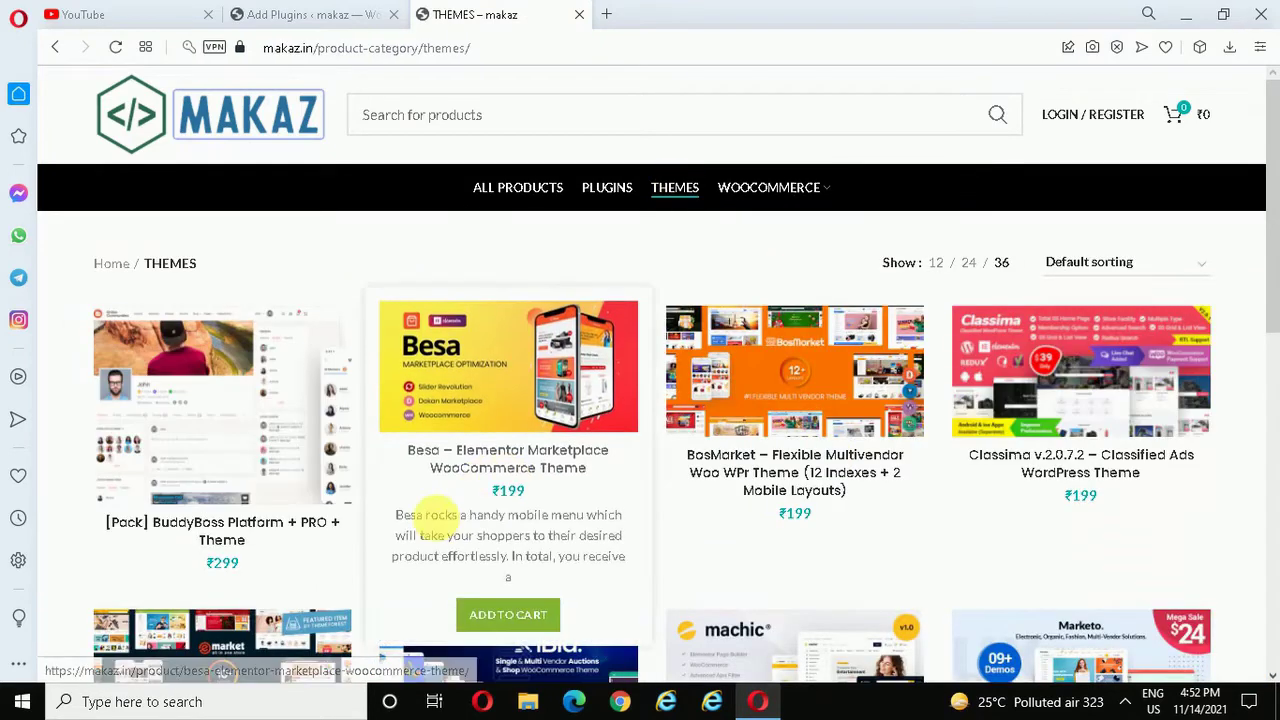
# - Look at the Besa theme's product page, then return to the themes listing
pyautogui.click(505, 383)
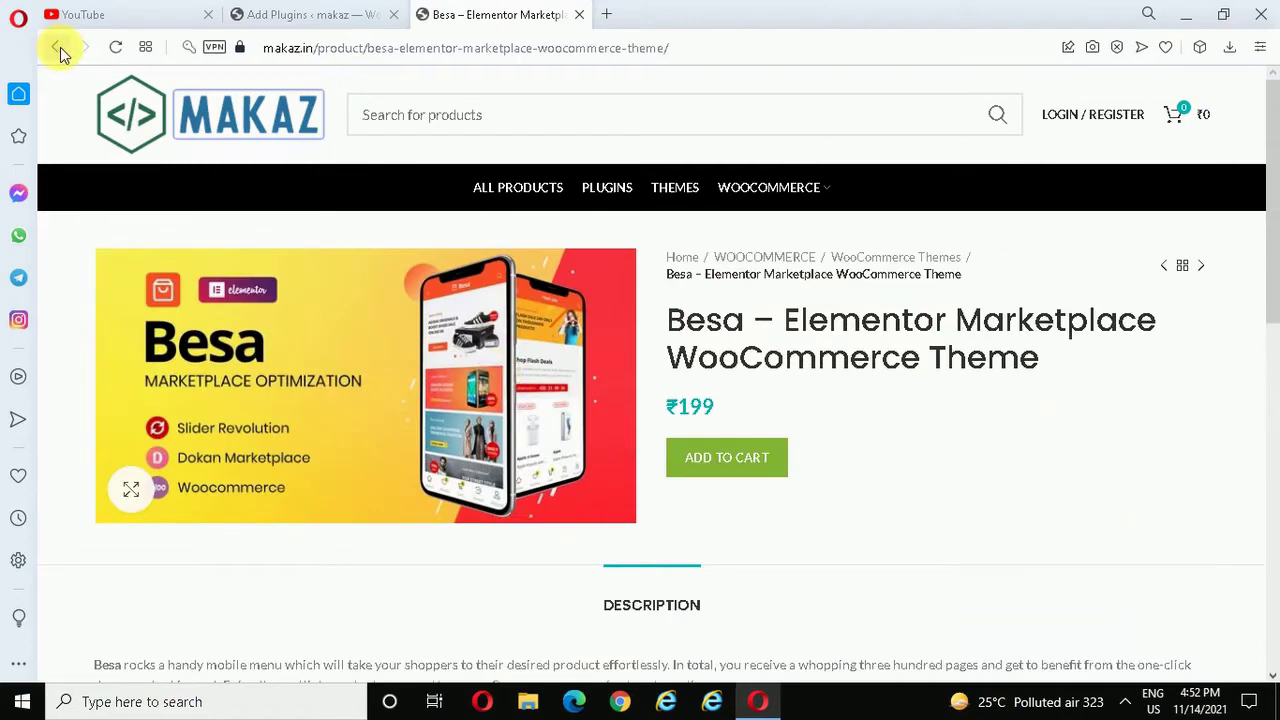
pyautogui.click(57, 47)
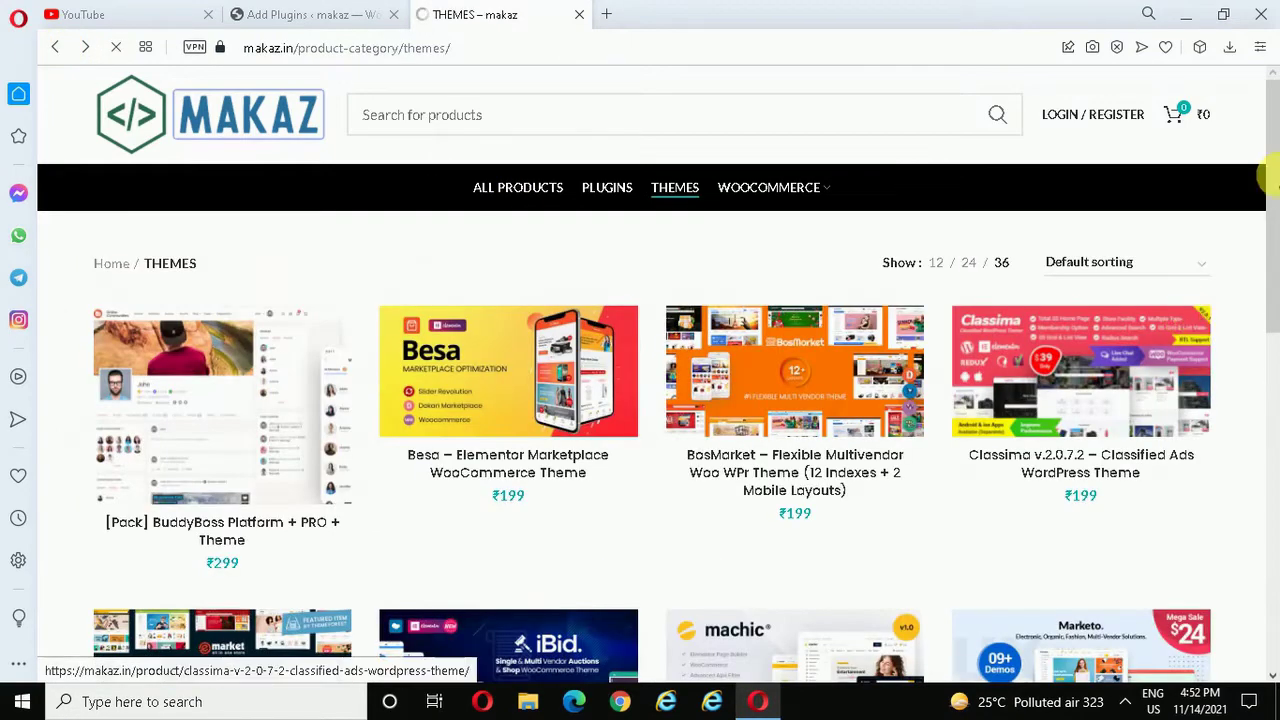
pyautogui.moveTo(1272, 170); pyautogui.dragTo(1234, 63)
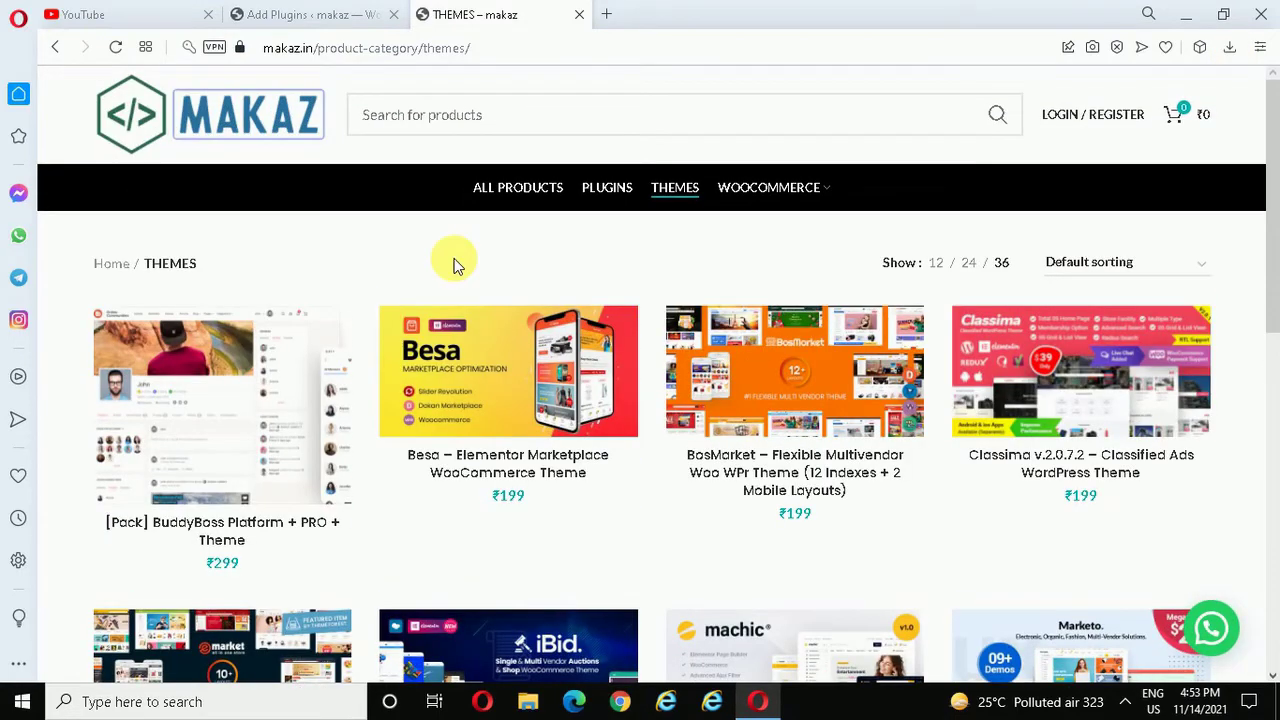
# - From the MAKAZ home page, view the ₹299 WordPress & WooCommerce Affiliate Program product
pyautogui.click(262, 112)
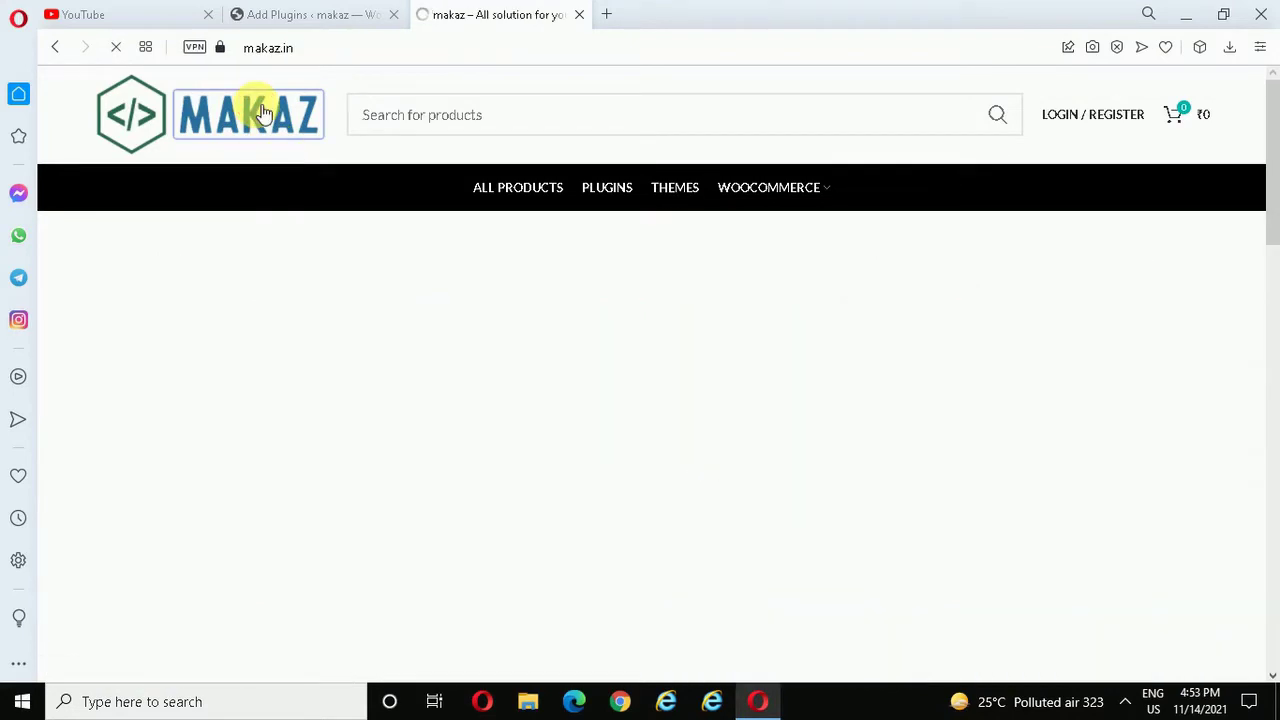
pyautogui.moveTo(1270, 128); pyautogui.dragTo(1194, 423)
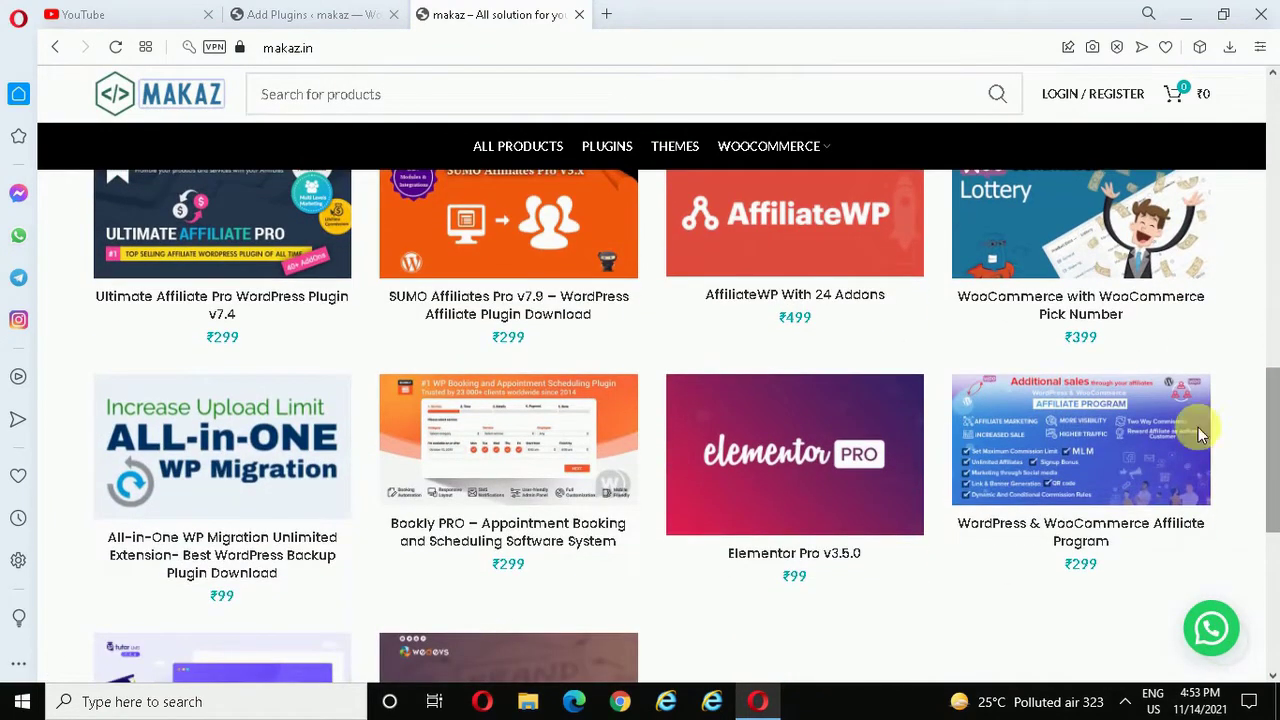
pyautogui.click(1068, 440)
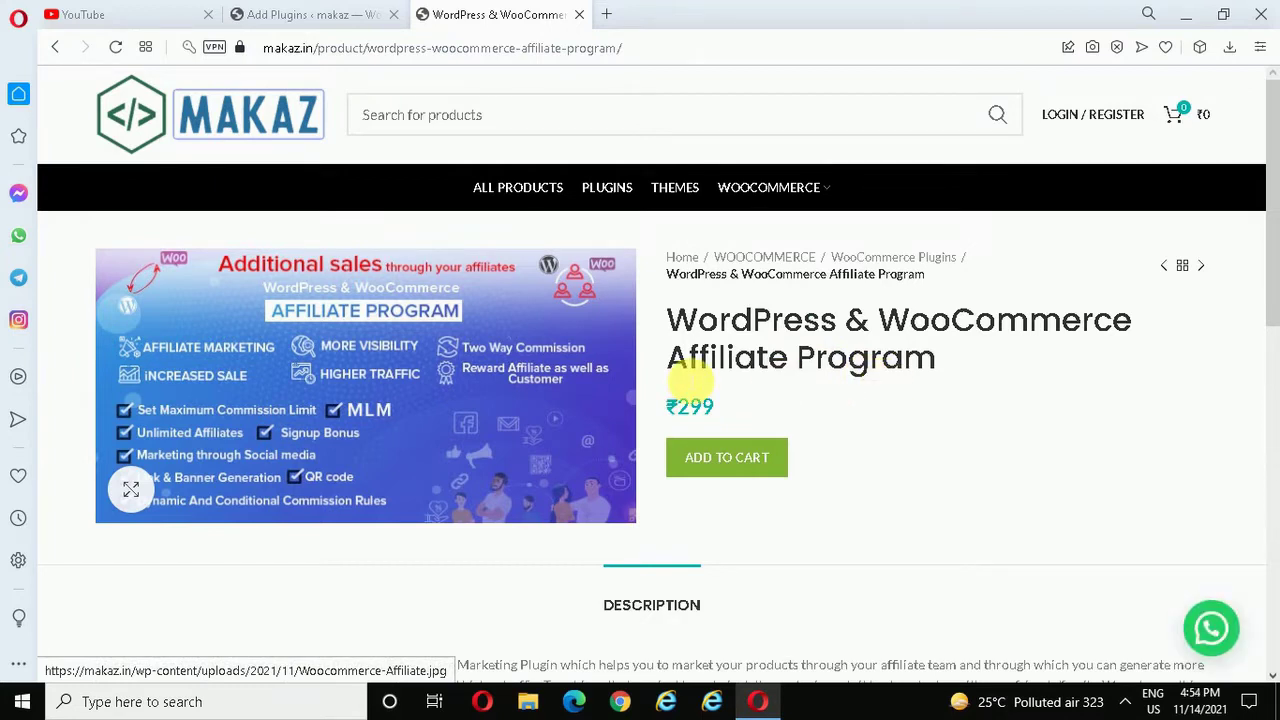
pyautogui.click(335, 12)
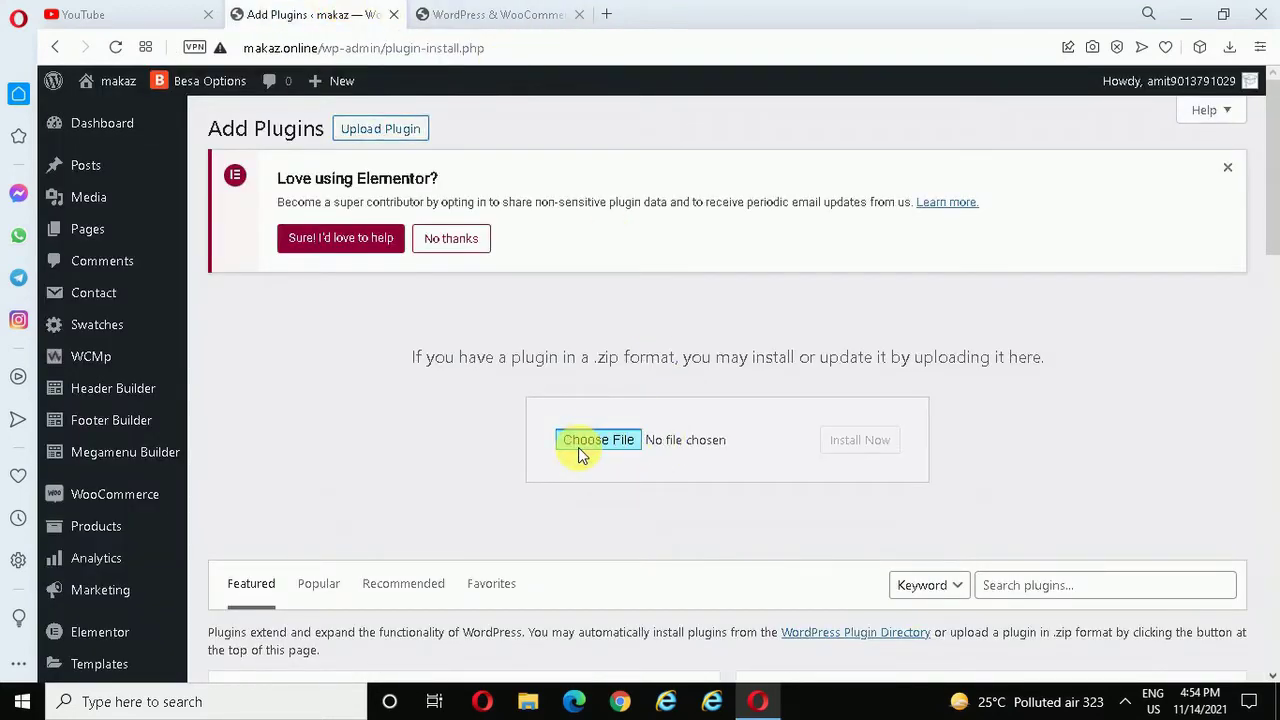
# - Upload v4.0.0-WordPress-WooCommerce-Affiliate-Program-Download.zip as a plugin, install it and activate it
pyautogui.click(578, 447)
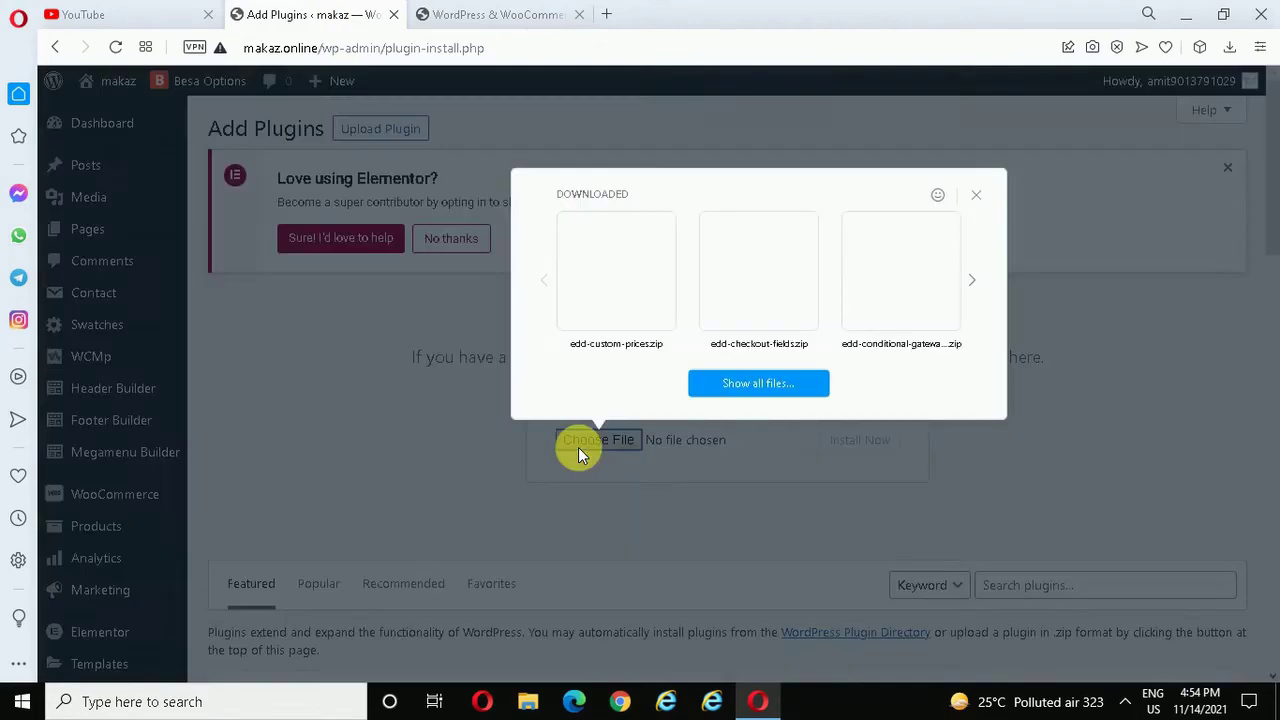
pyautogui.click(745, 382)
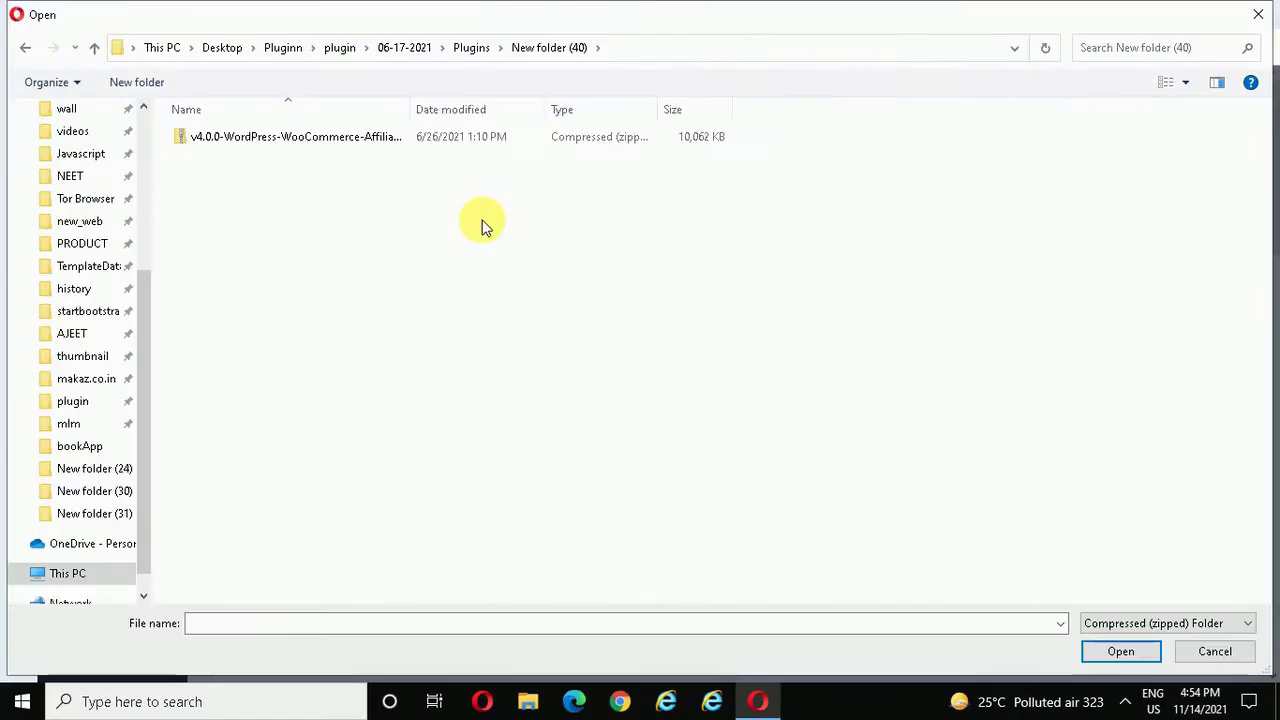
pyautogui.click(323, 140)
pyautogui.click(1106, 654)
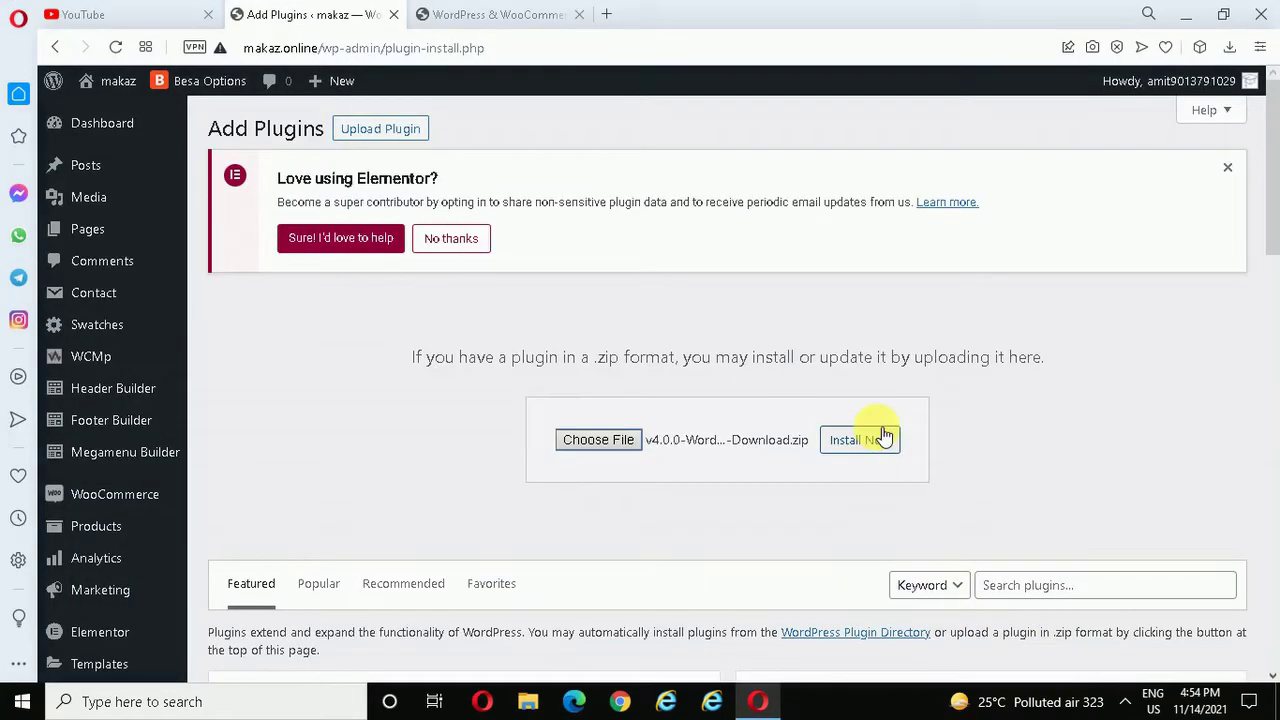
pyautogui.click(858, 440)
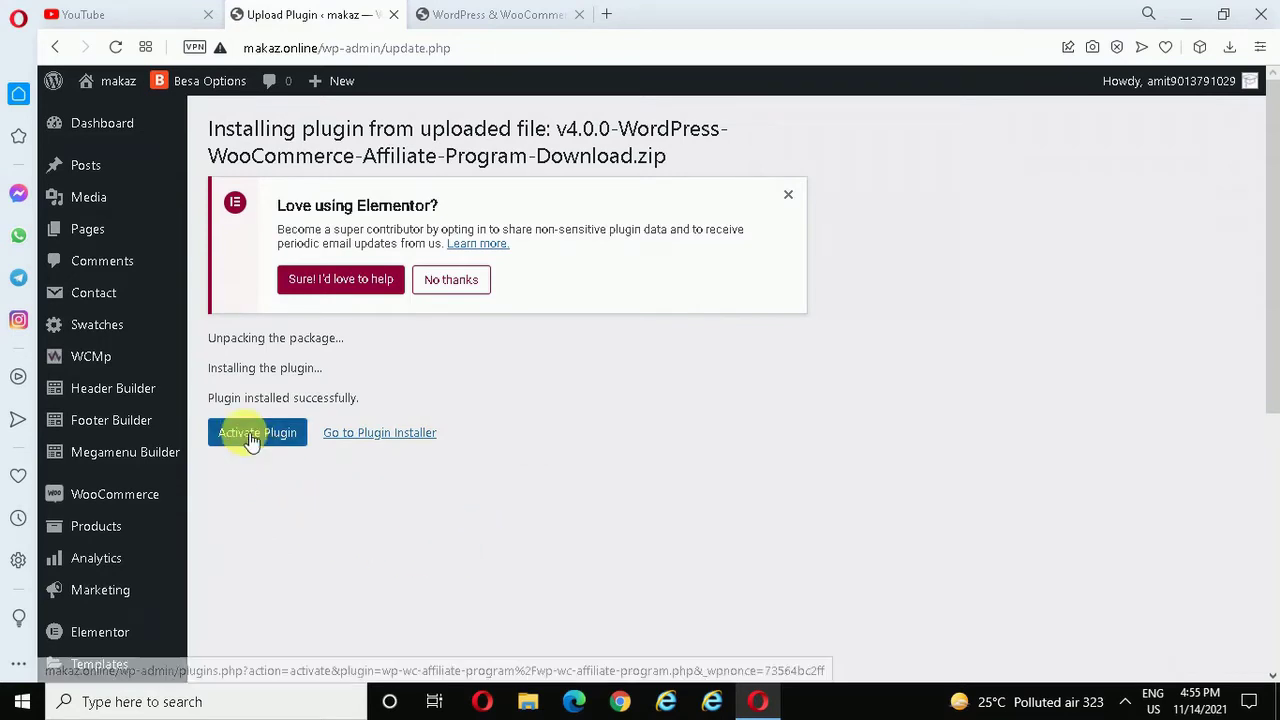
pyautogui.click(254, 441)
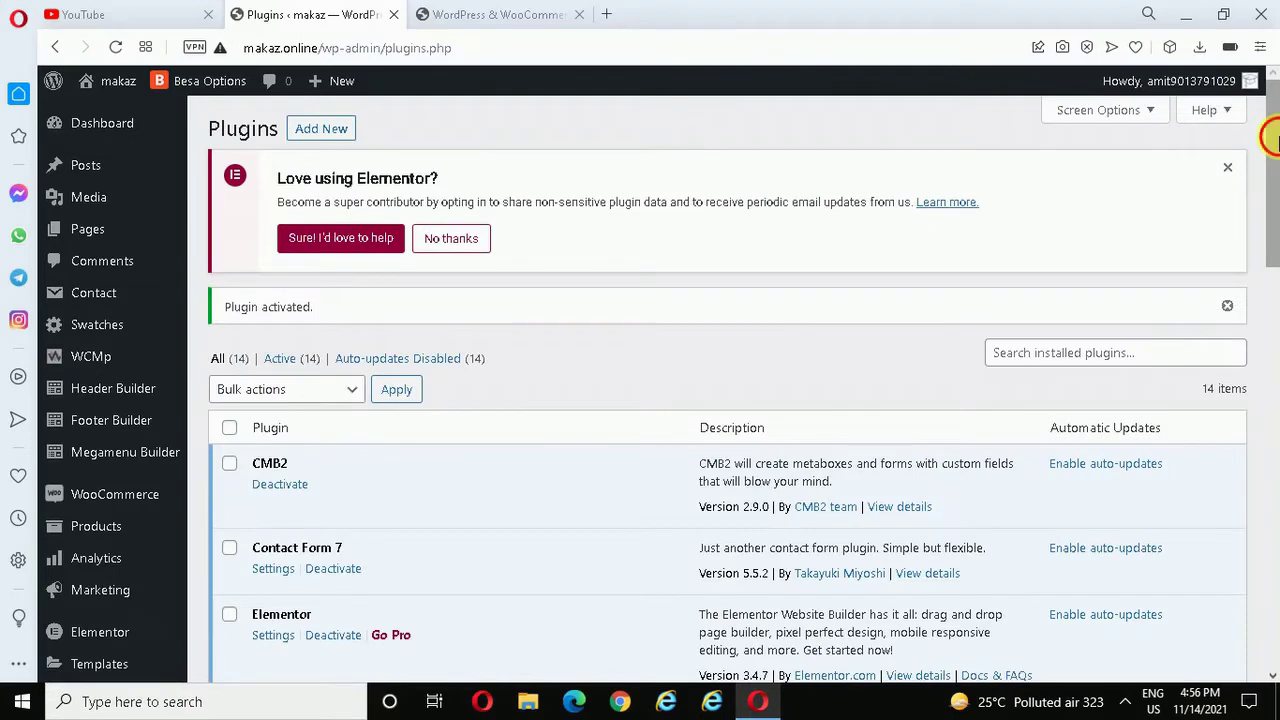
# - Open the WP & WC Affiliate Program dashboard showing zero affiliates, zero referrals and $0.00 commission
pyautogui.moveTo(1275, 142); pyautogui.dragTo(1276, 295)
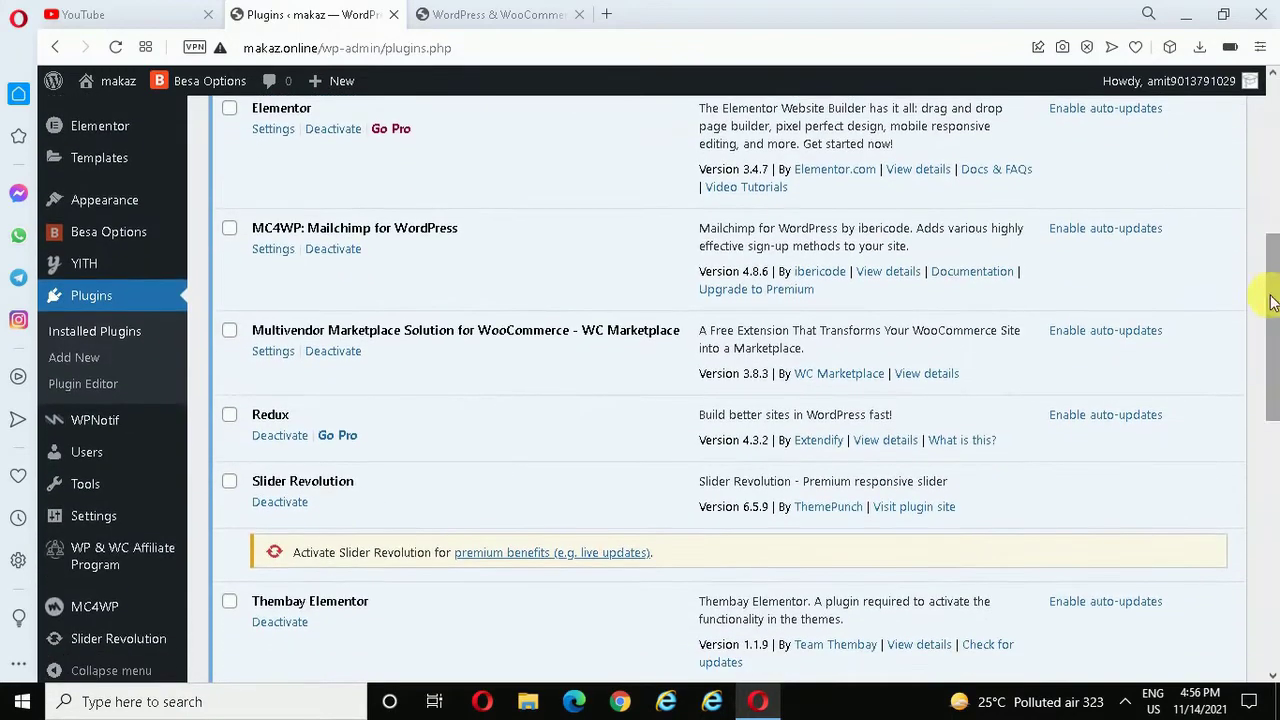
pyautogui.click(105, 565)
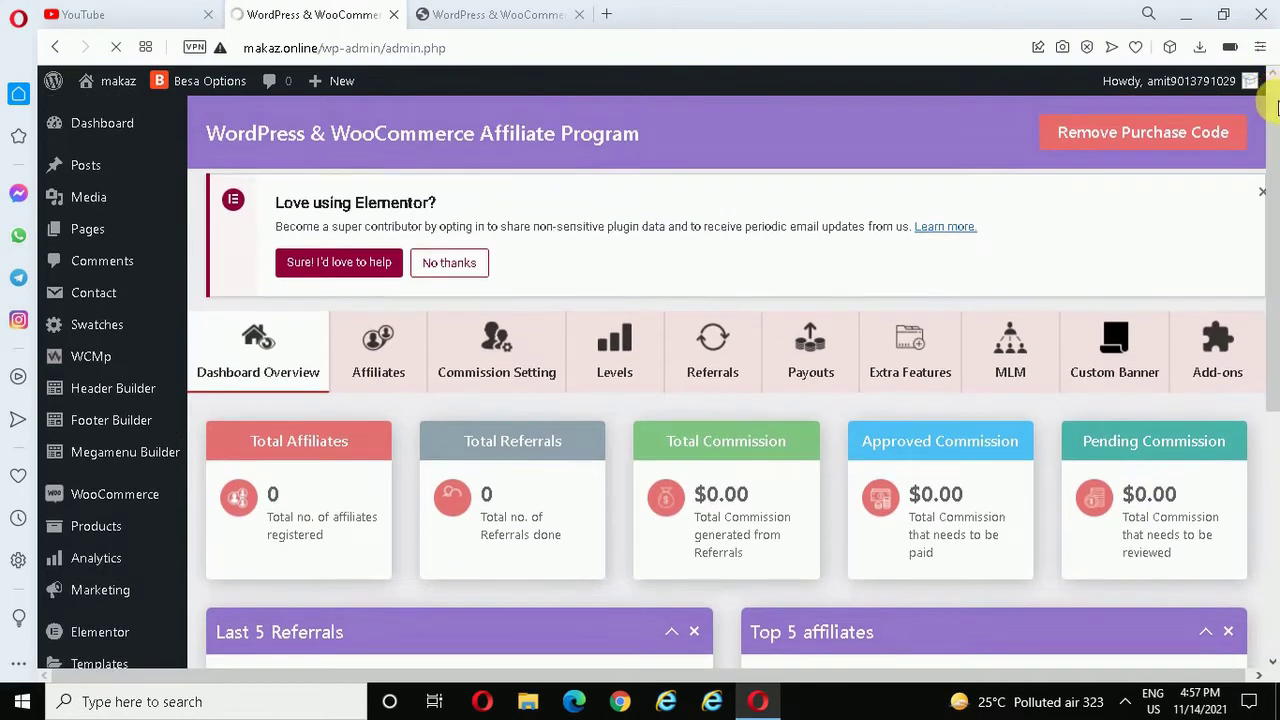
# - Confirm the Affiliates list is empty, then view Commission Setting (Products, Percentage, amount 0)
pyautogui.moveTo(1275, 90); pyautogui.dragTo(1275, 200)
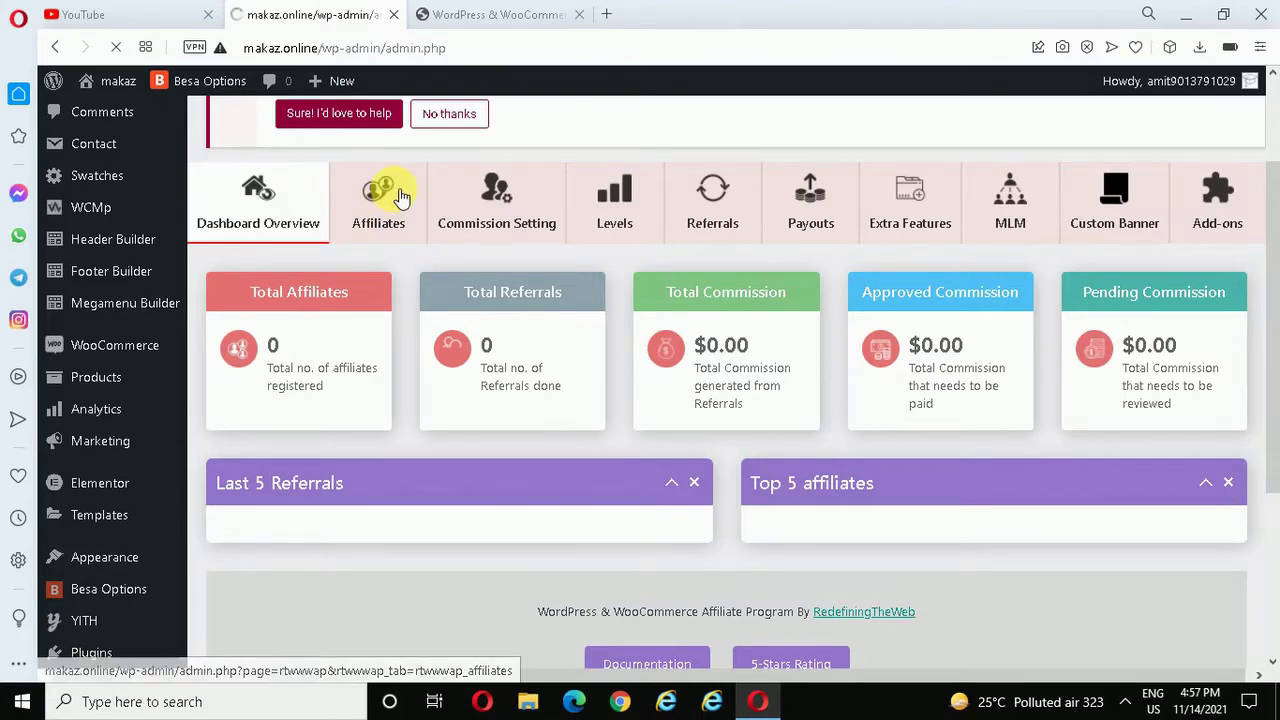
pyautogui.click(399, 197)
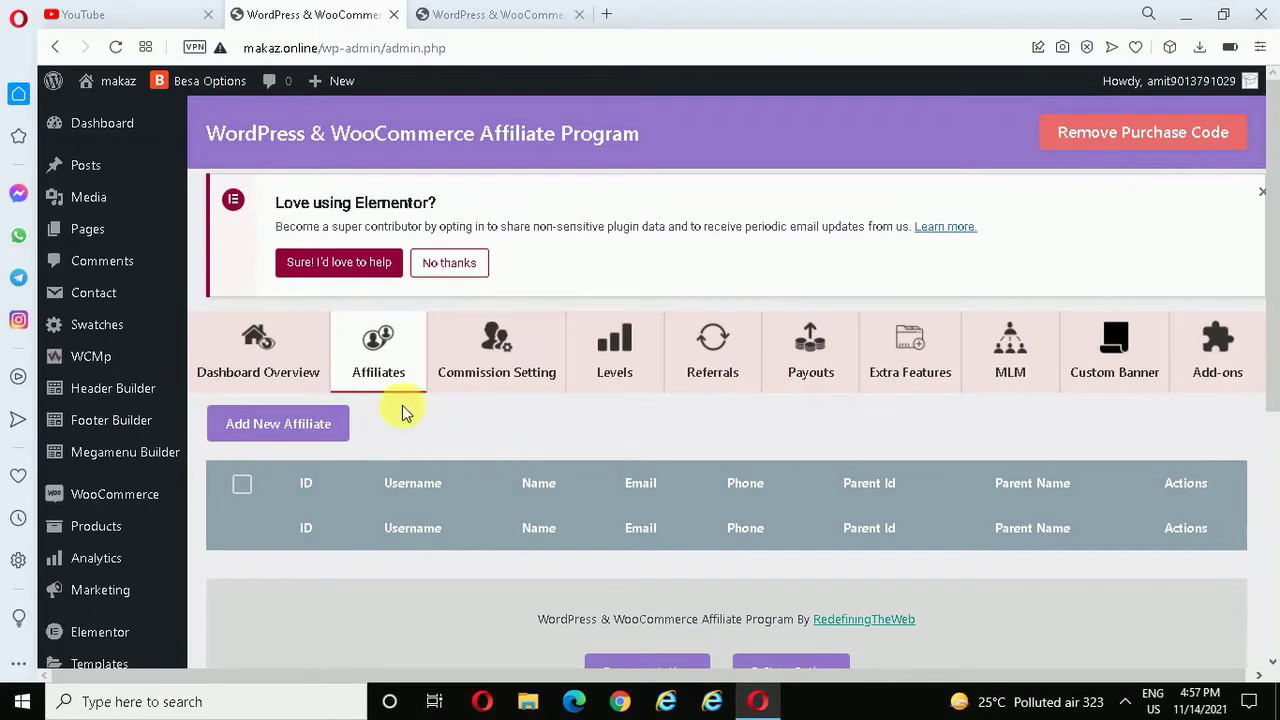
pyautogui.click(493, 352)
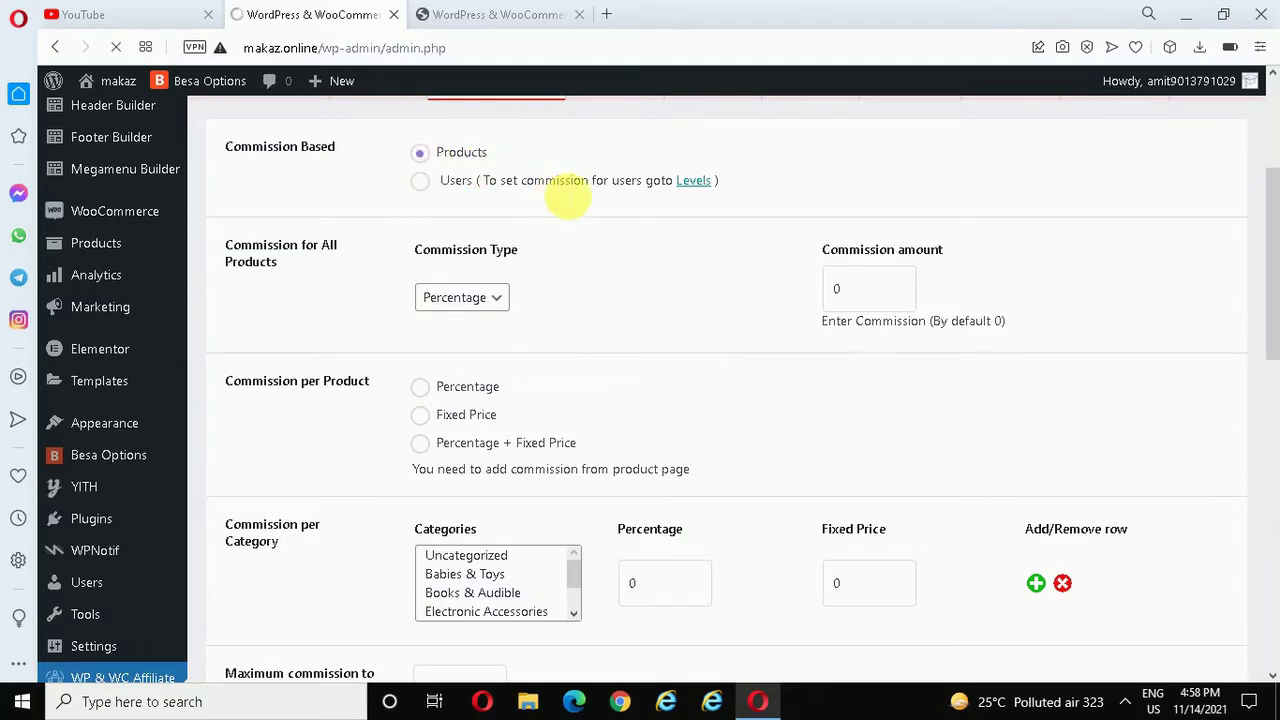
# - Keep Percentage as the commission type and review the per-category commission product categories
pyautogui.scroll(-1, 703, 200)
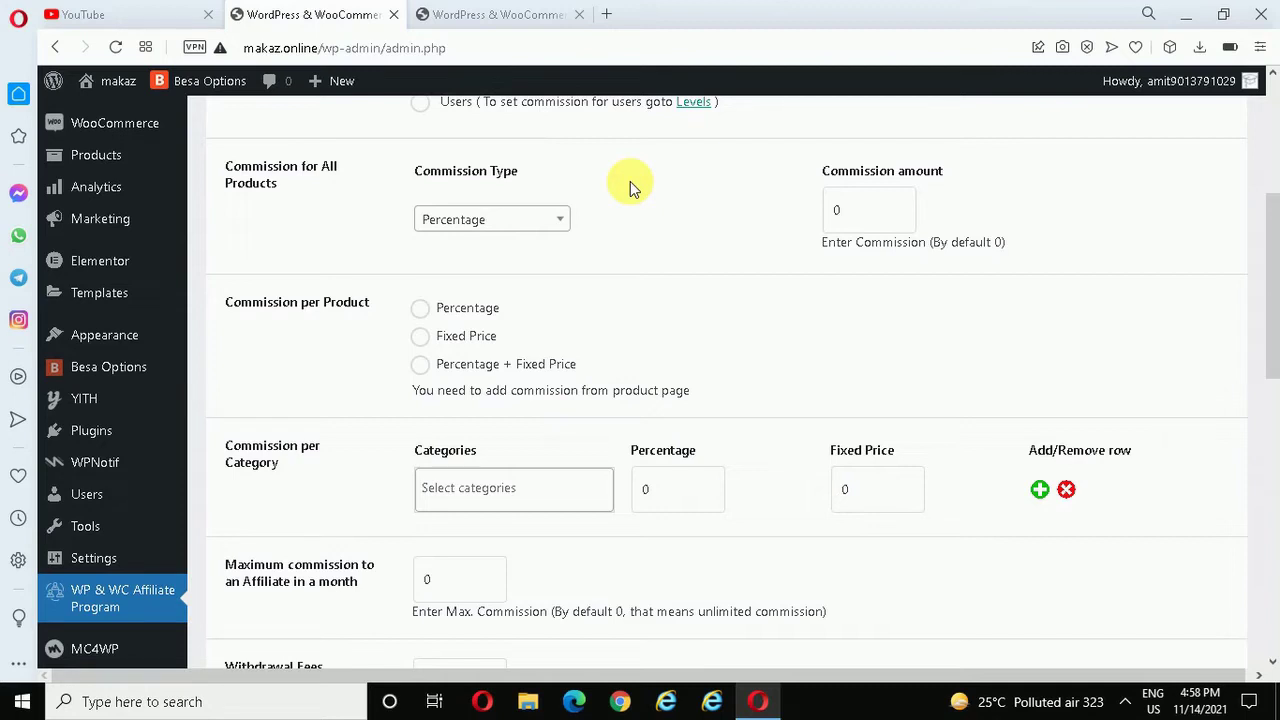
pyautogui.click(532, 224)
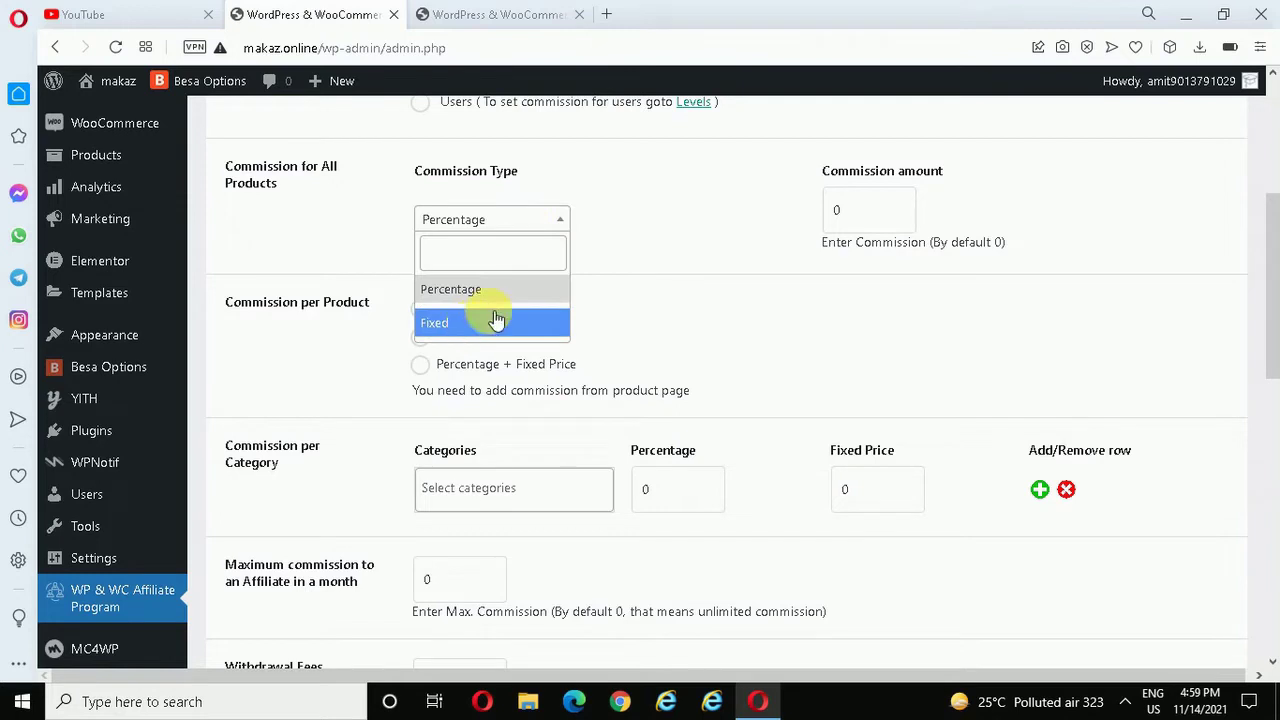
pyautogui.click(613, 240)
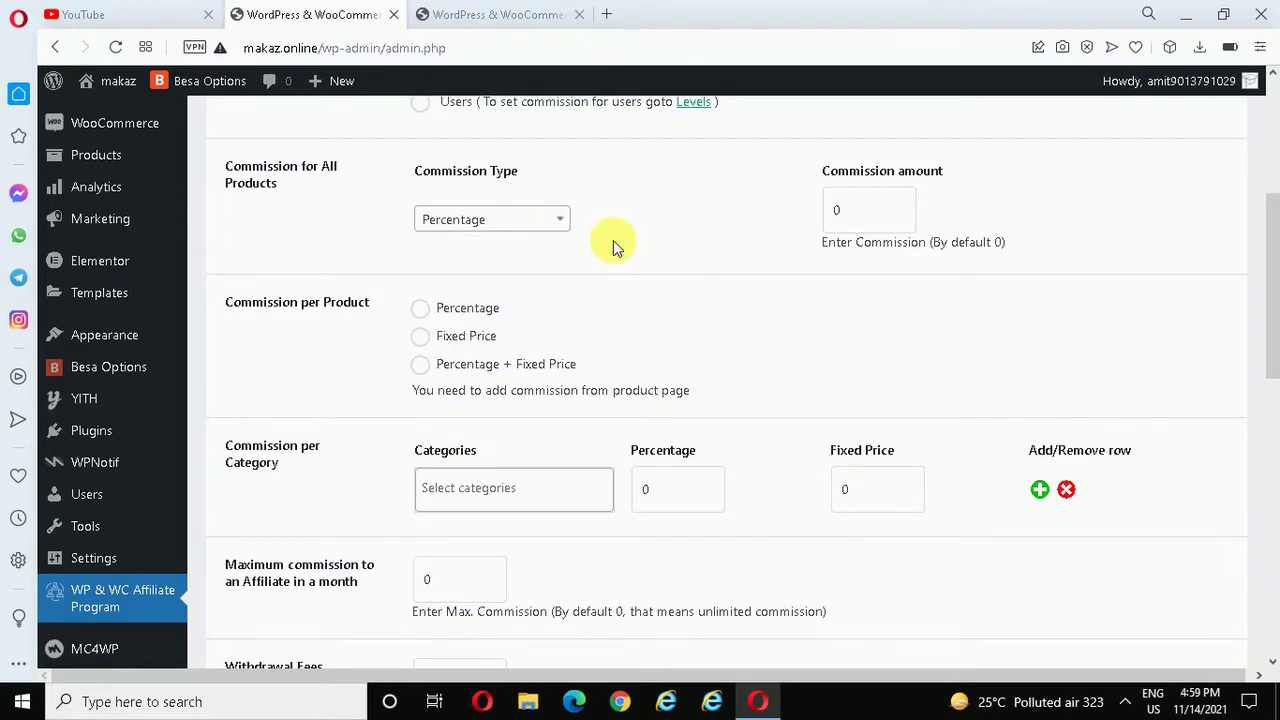
pyautogui.scroll(-2, 343, 200)
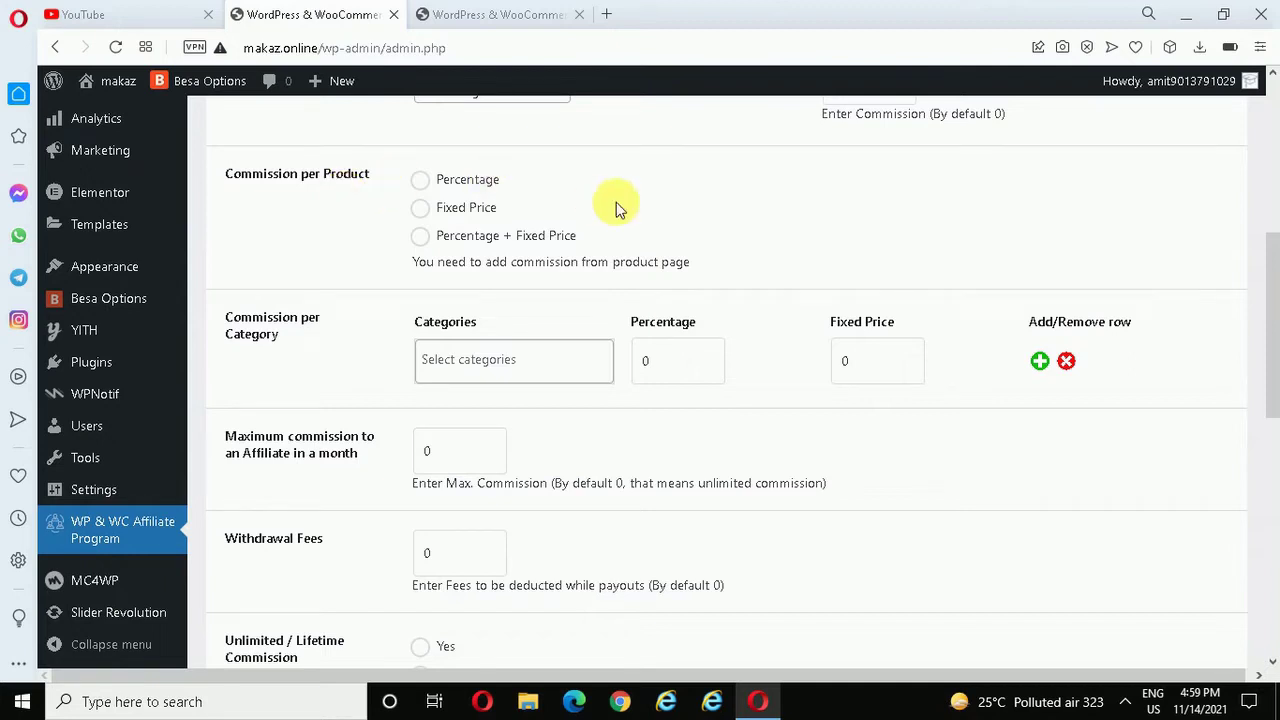
pyautogui.moveTo(1270, 288); pyautogui.dragTo(1270, 317)
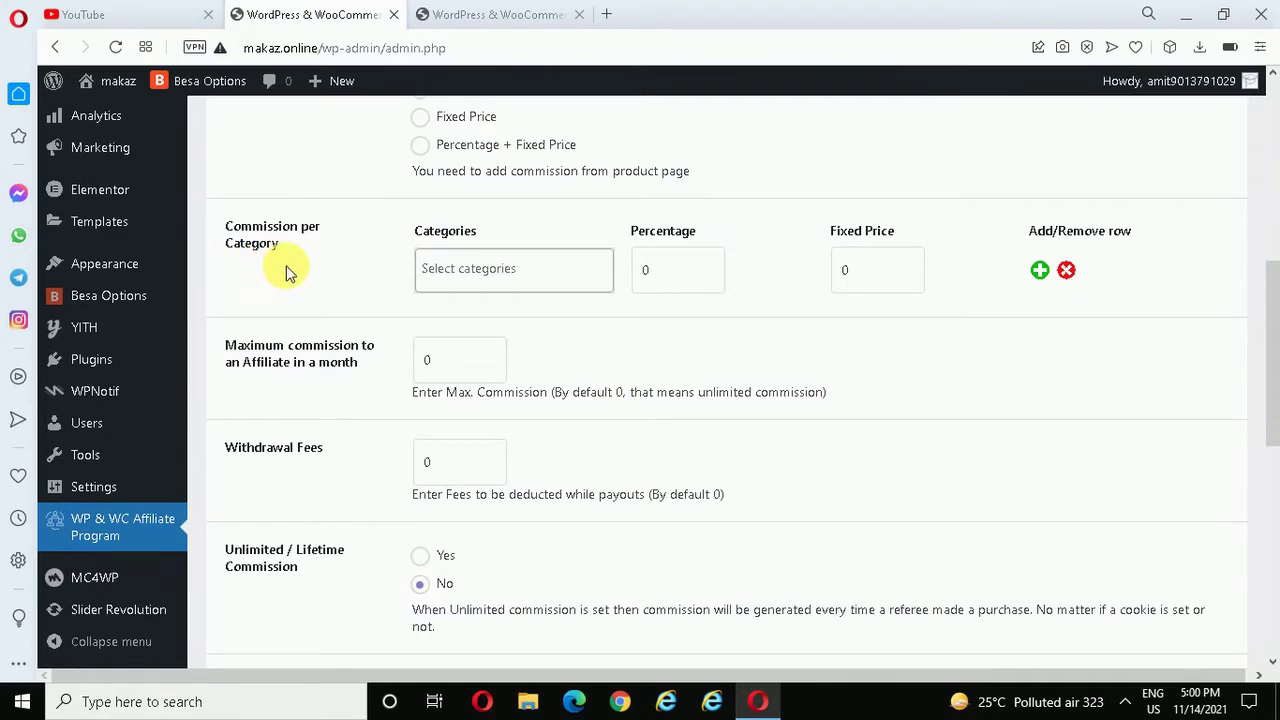
pyautogui.click(525, 269)
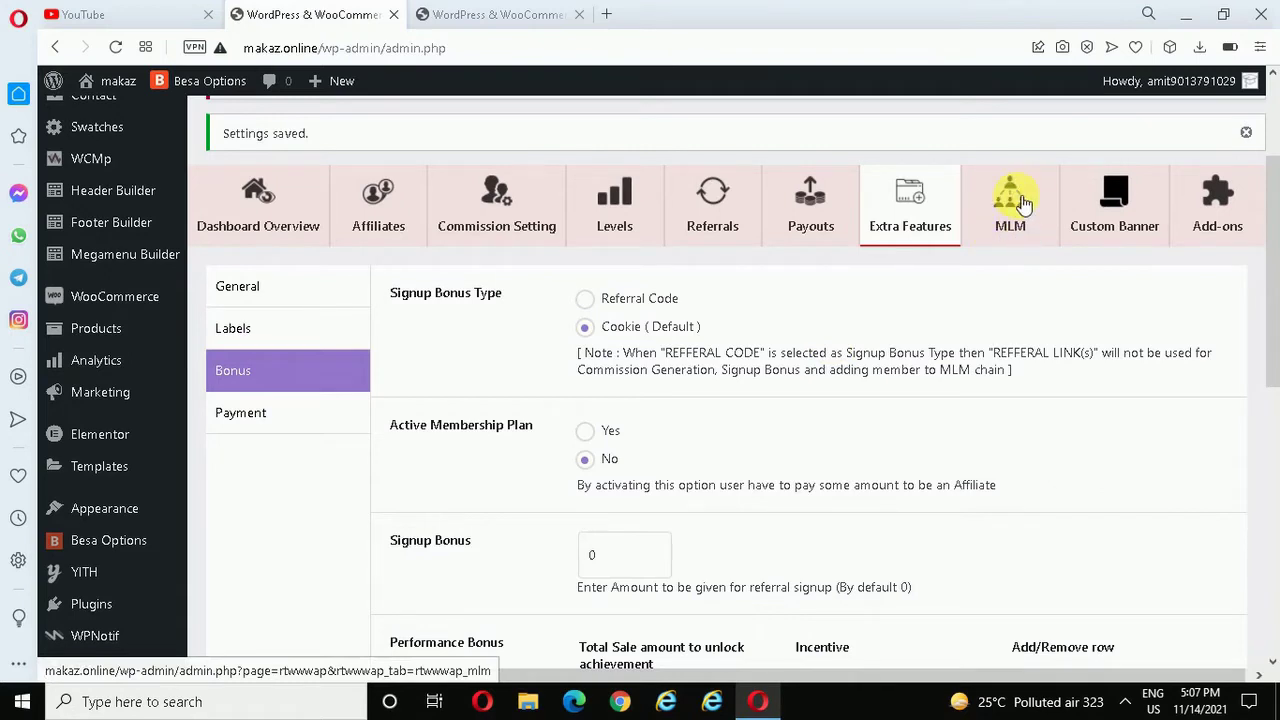
# - Turn MLM on in the plugin's MLM settings and keep Binary as the plan type
pyautogui.click(1023, 203)
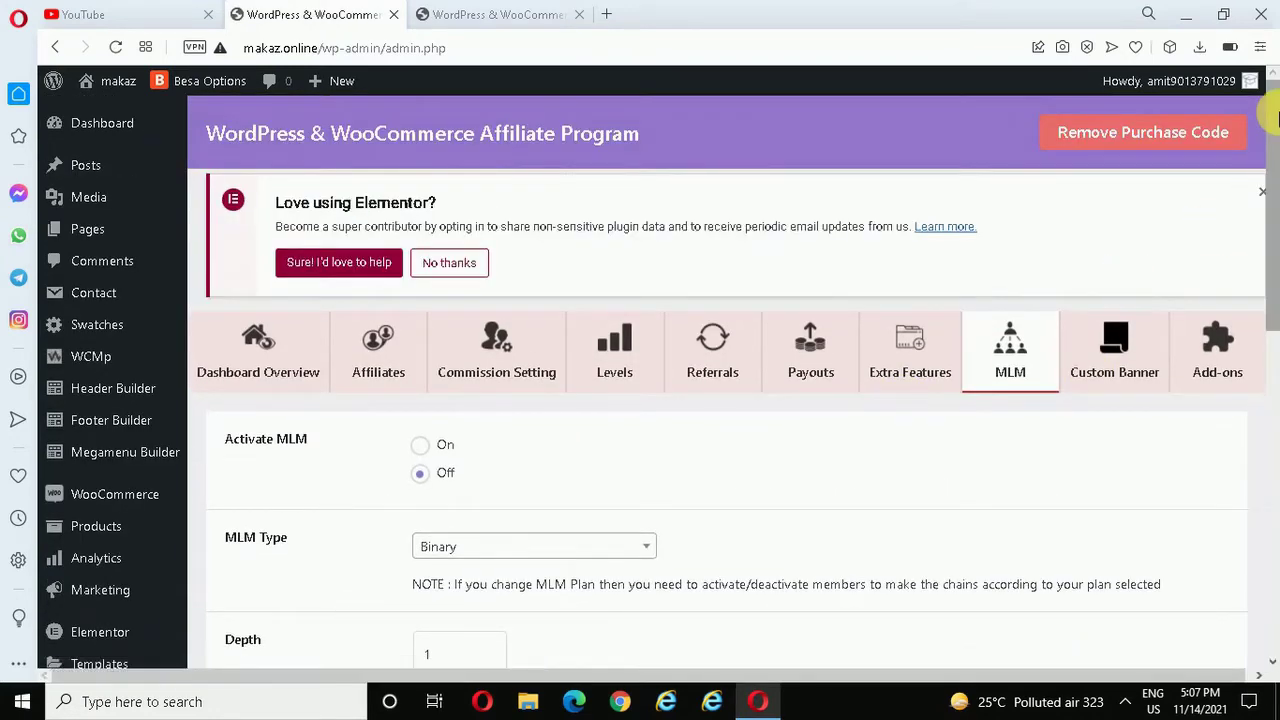
pyautogui.scroll(-2, 1275, 118)
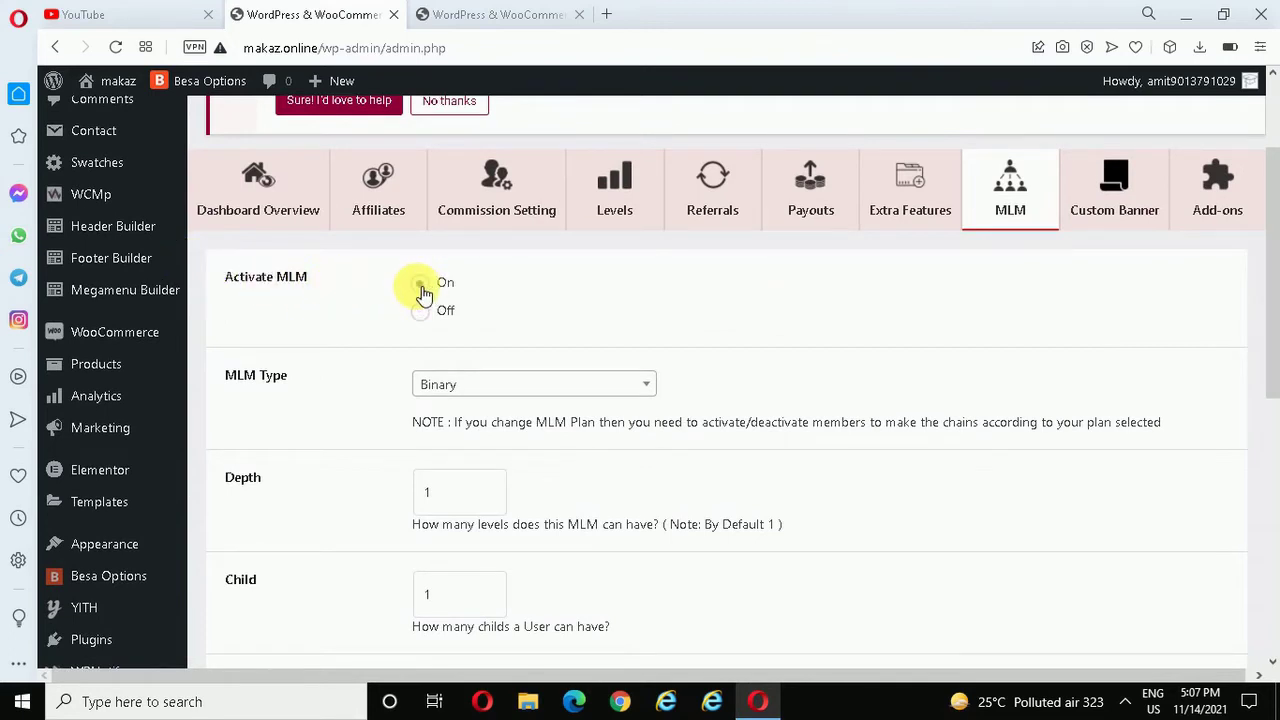
pyautogui.click(424, 290)
pyautogui.moveTo(1272, 260); pyautogui.dragTo(1275, 322)
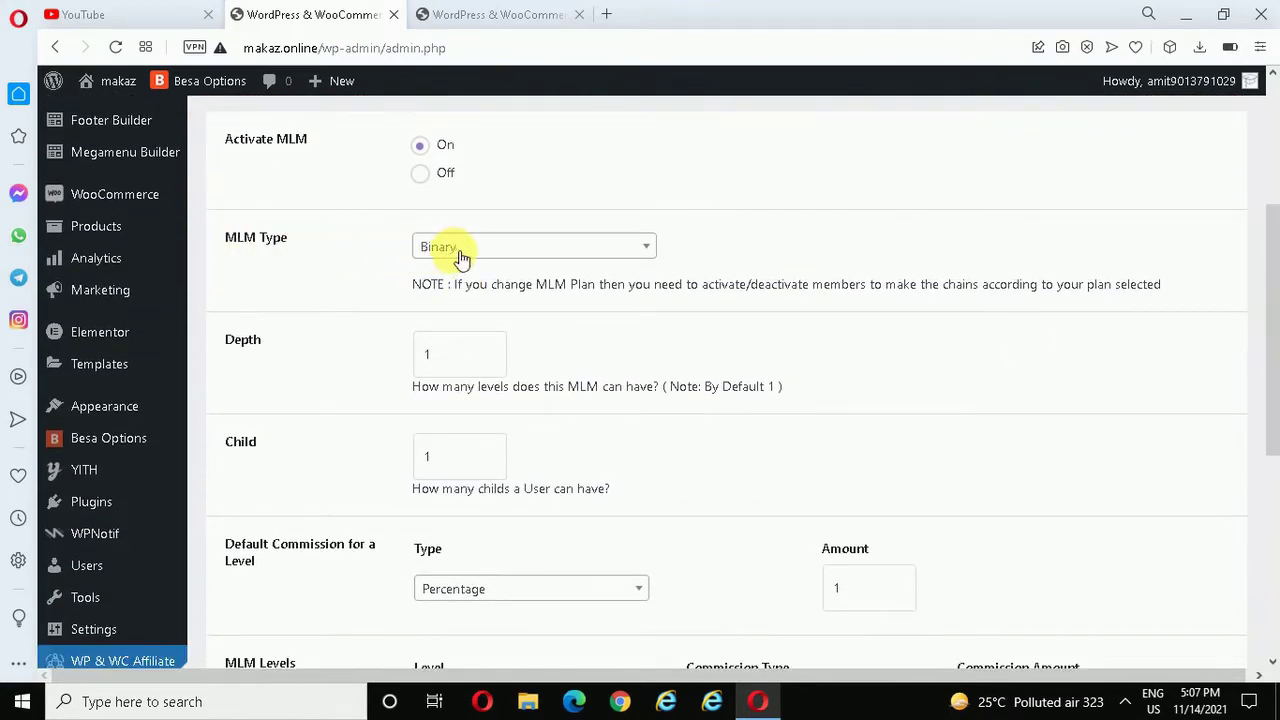
pyautogui.click(576, 246)
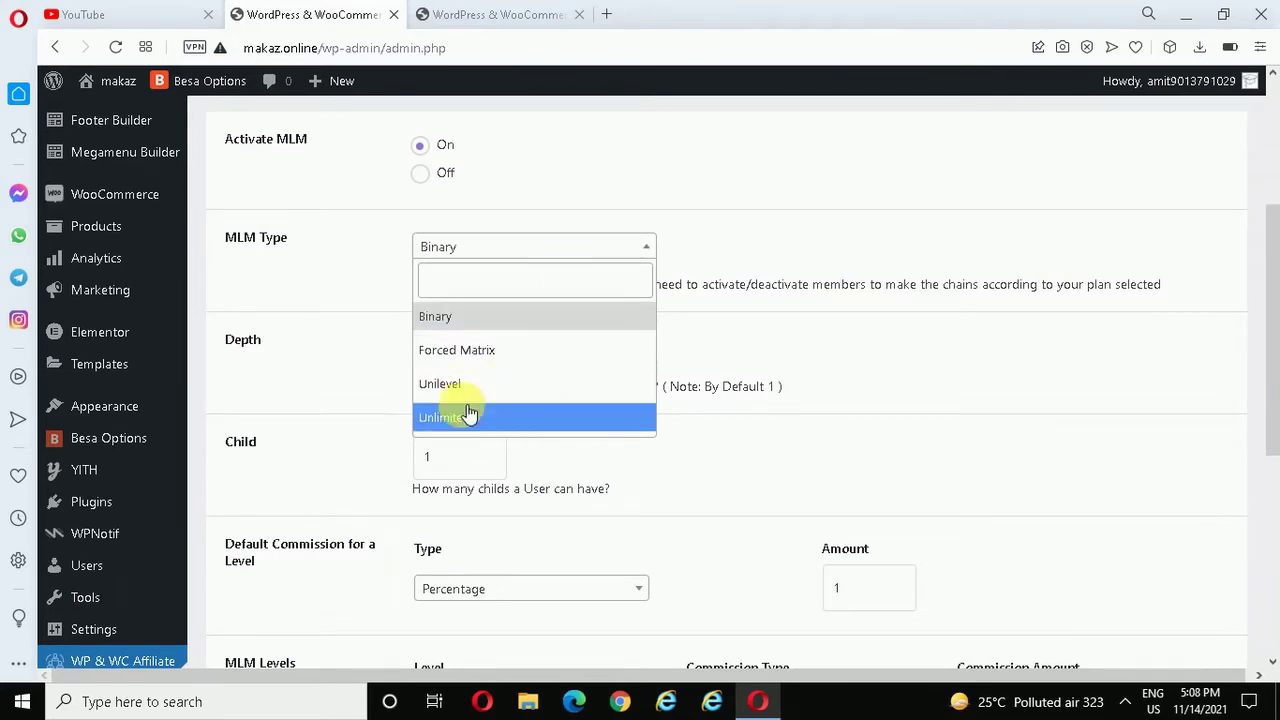
pyautogui.click(509, 326)
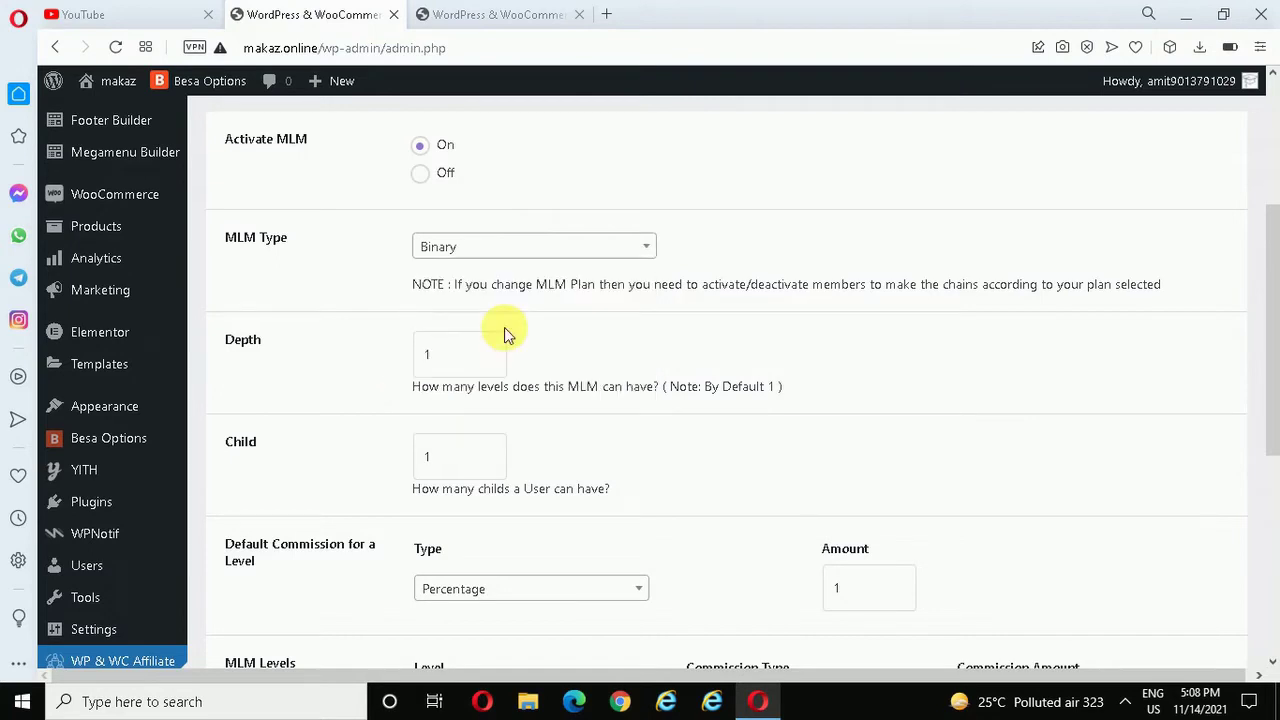
# - Raise the MLM Depth to 3 levels
pyautogui.scroll(-1, 518, 258)
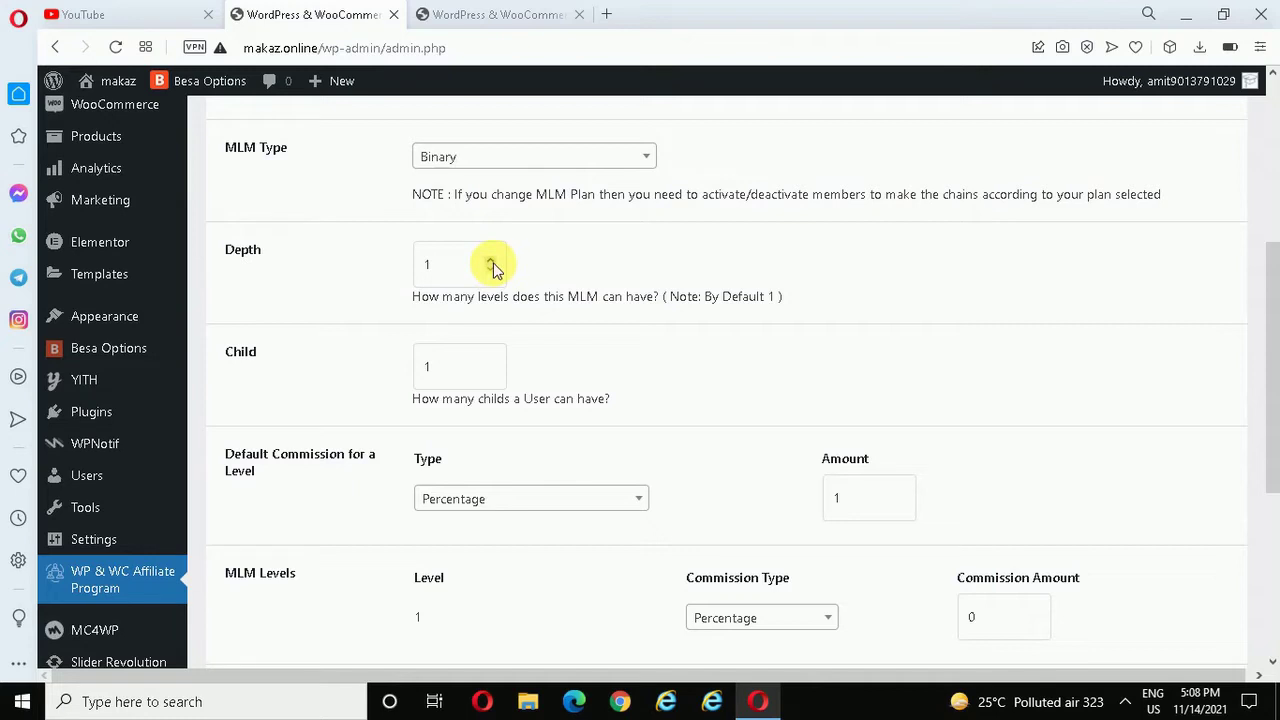
pyautogui.click(491, 260)
pyautogui.click(491, 260)
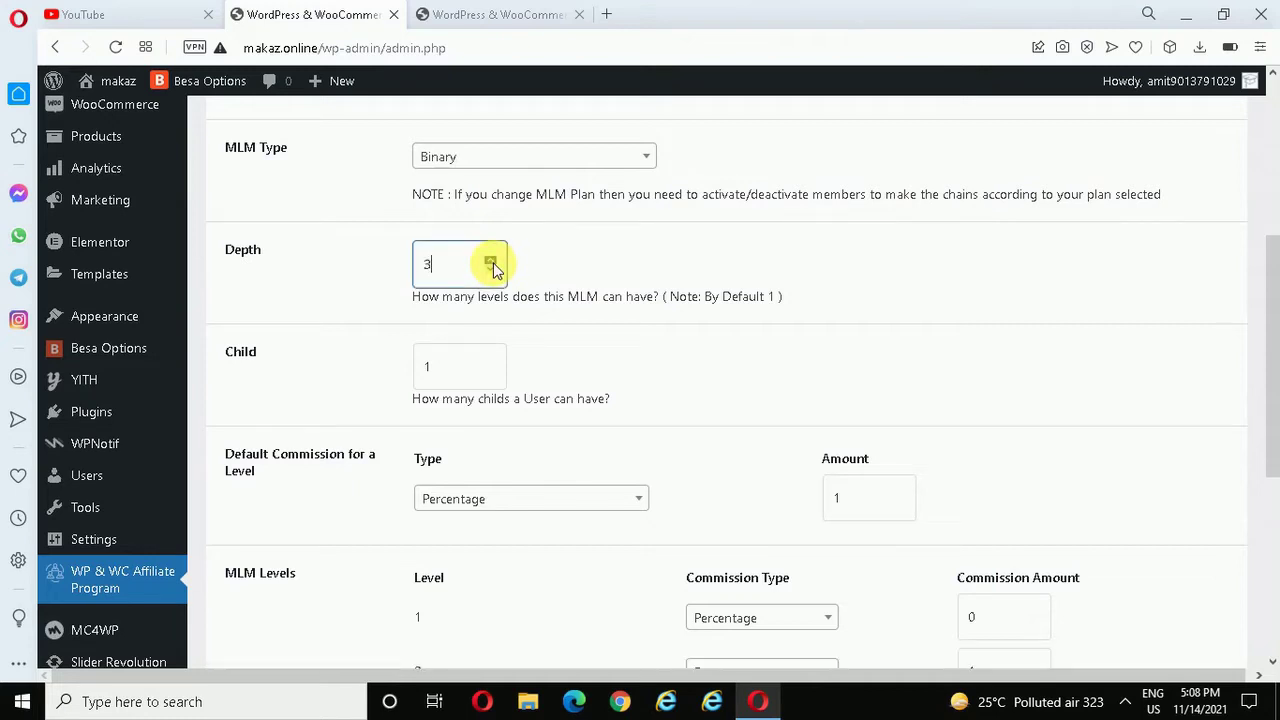
pyautogui.click(611, 266)
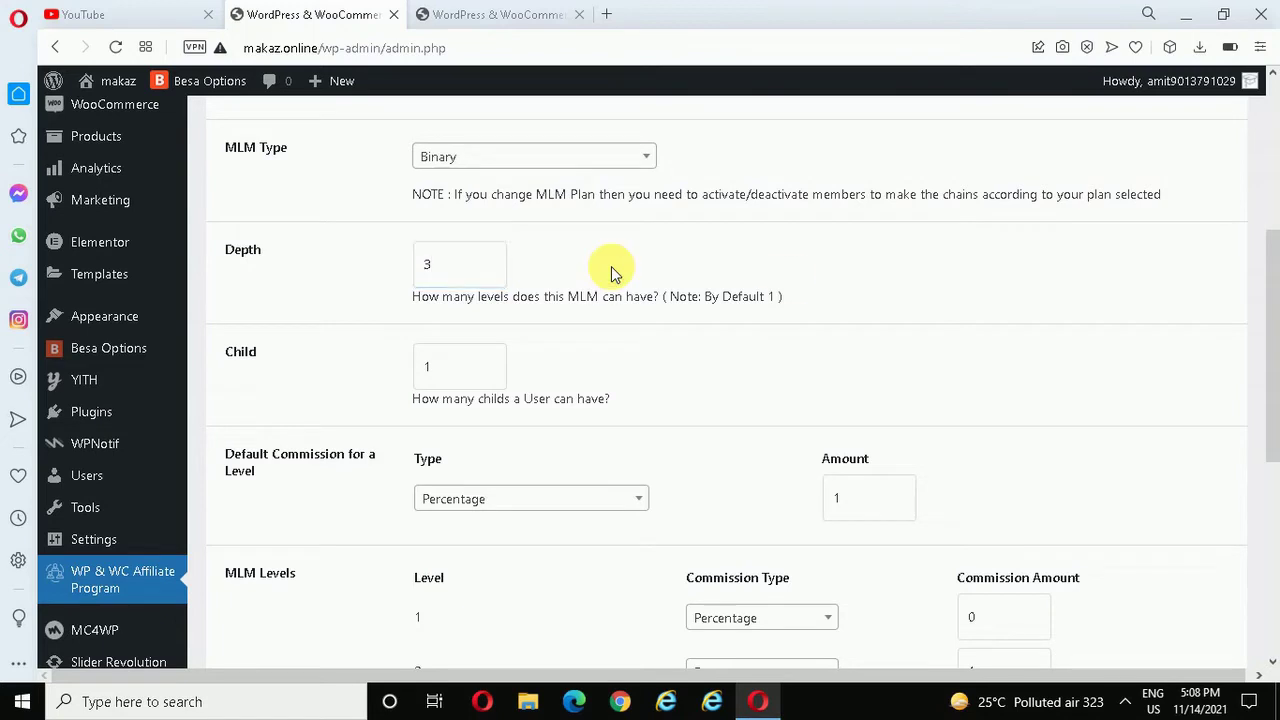
# - Set the Default Commission Amount to 10
pyautogui.moveTo(1274, 338); pyautogui.dragTo(1276, 352)
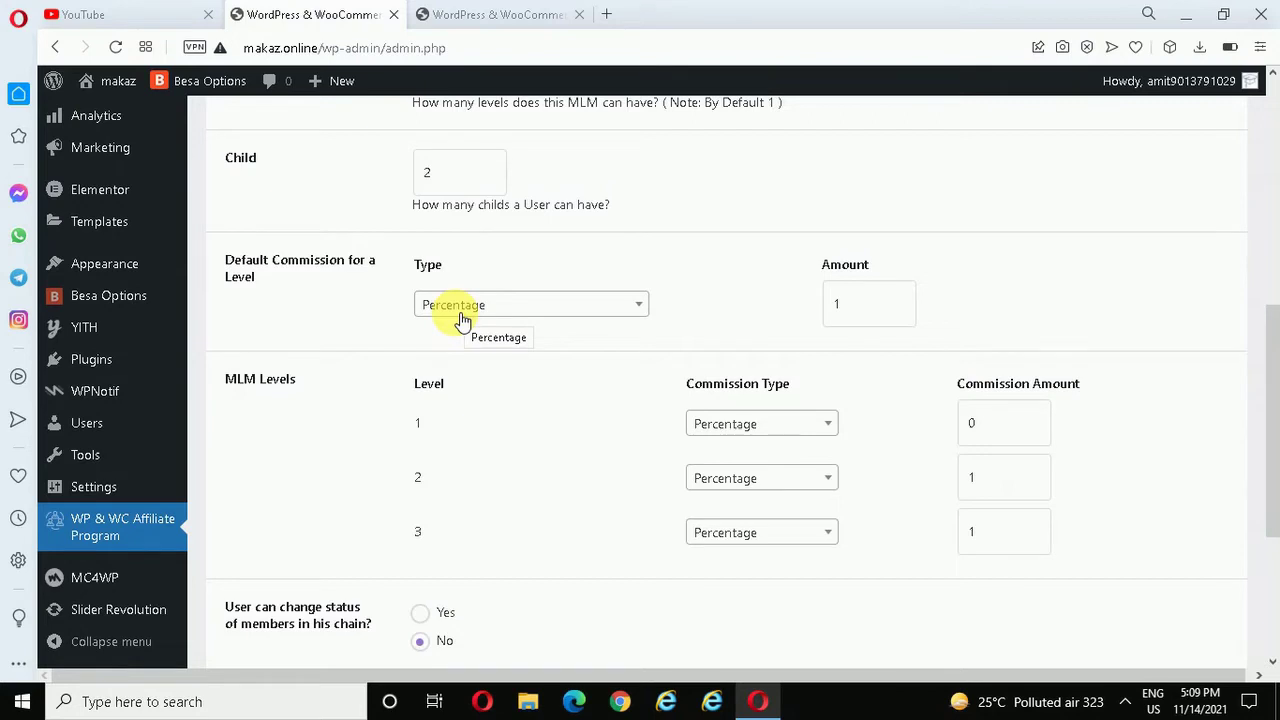
pyautogui.click(872, 305)
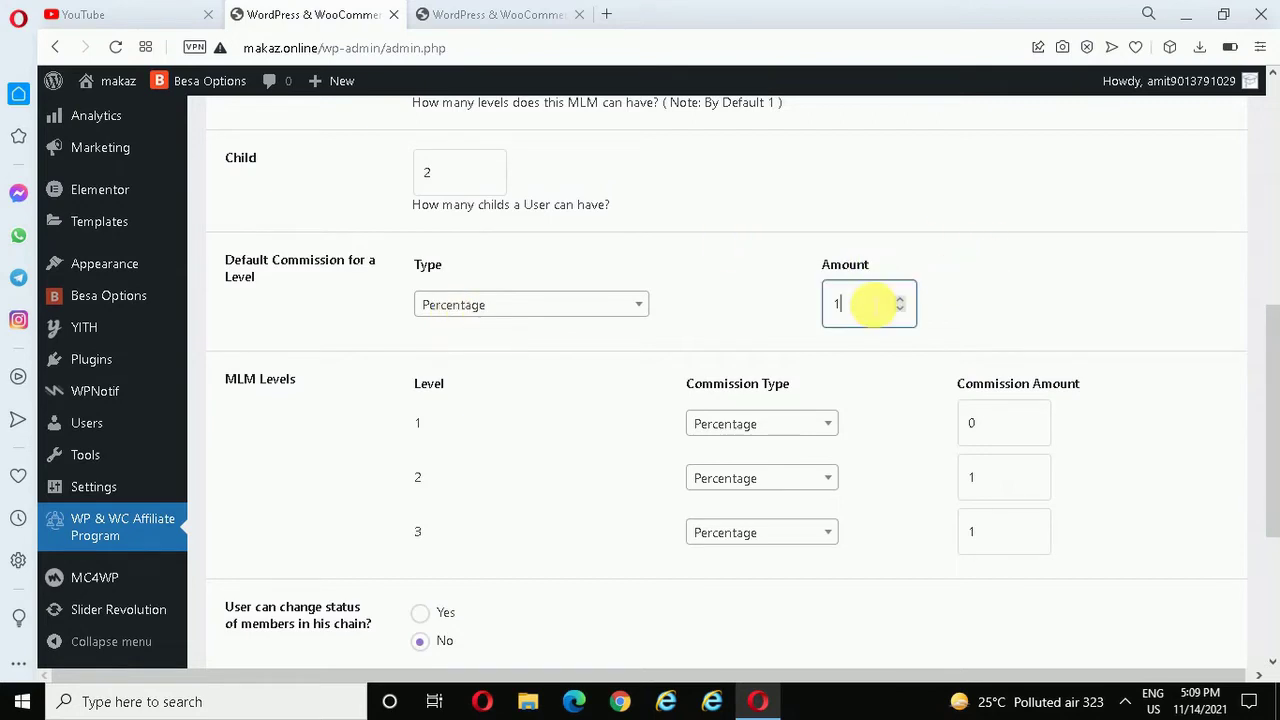
pyautogui.click(755, 309)
pyautogui.moveTo(1274, 380); pyautogui.dragTo(1275, 416)
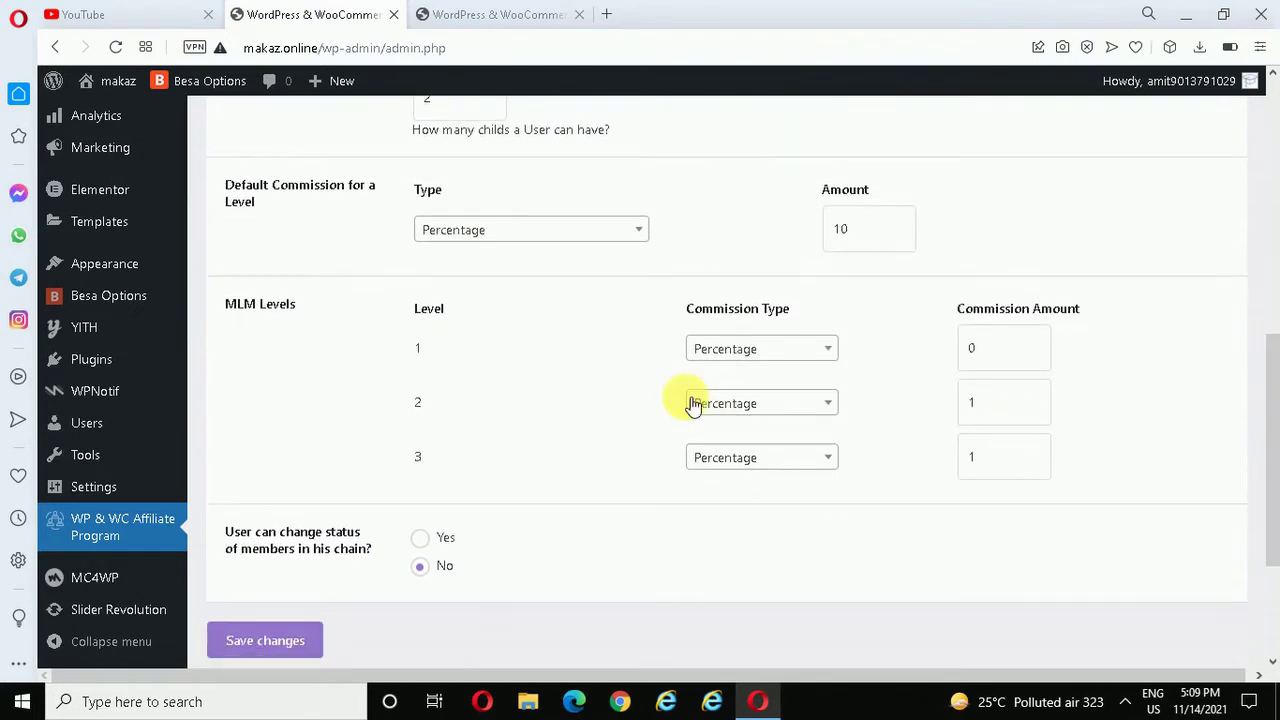
# - Enter level 1–3 MLM commissions of 9, 8 and 7, and save the settings
pyautogui.click(1006, 348)
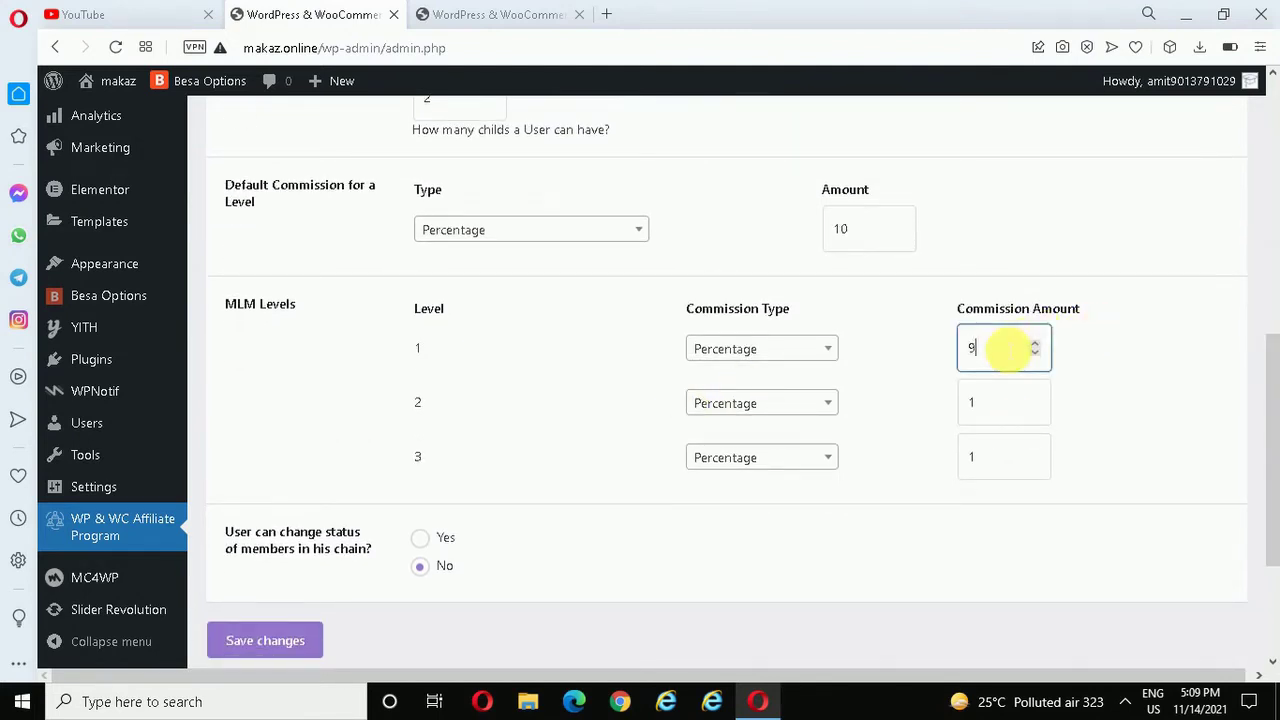
pyautogui.press('Tab')
pyautogui.press('Tab')
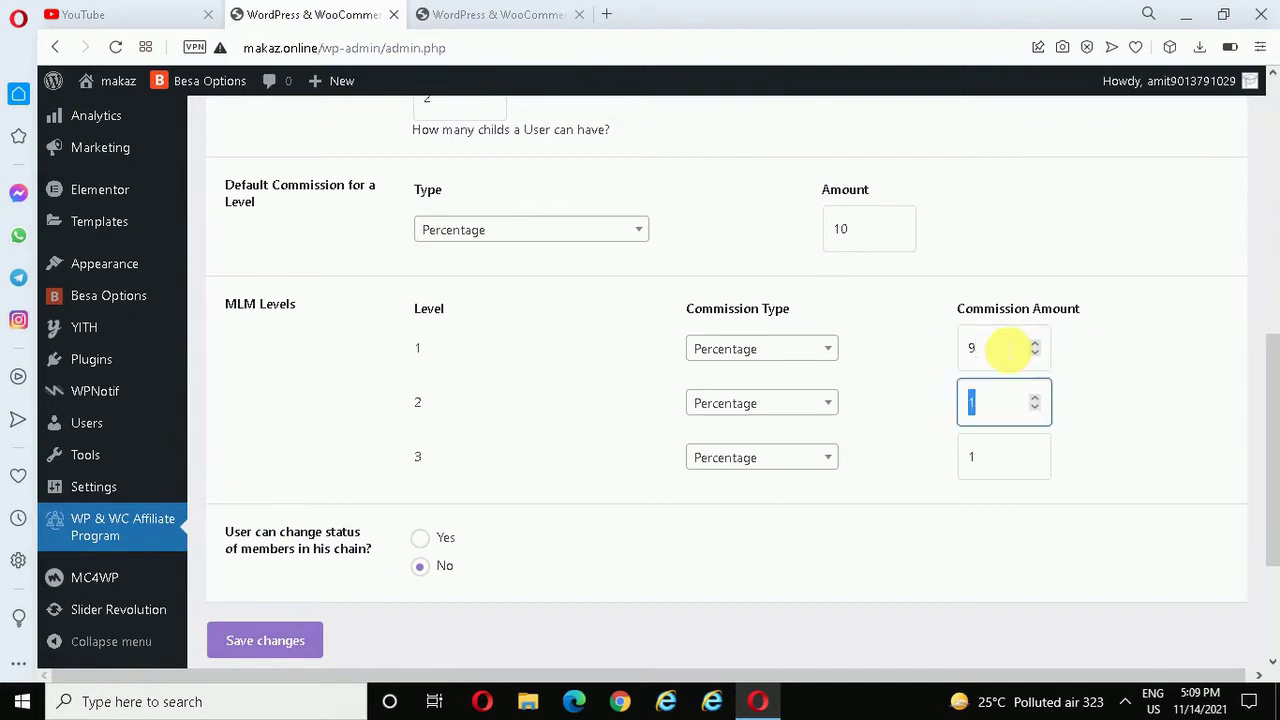
pyautogui.press('Tab')
pyautogui.press('Tab')
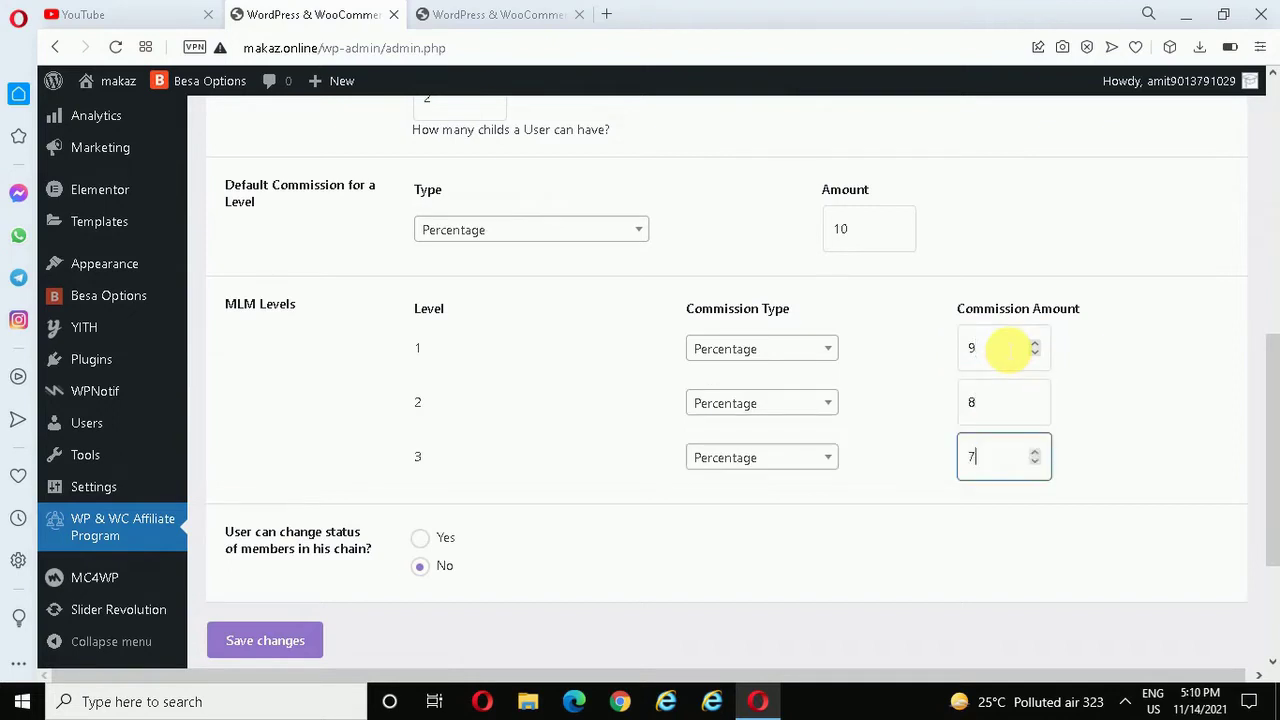
pyautogui.write('7')
pyautogui.scroll(-1, 1211, 508)
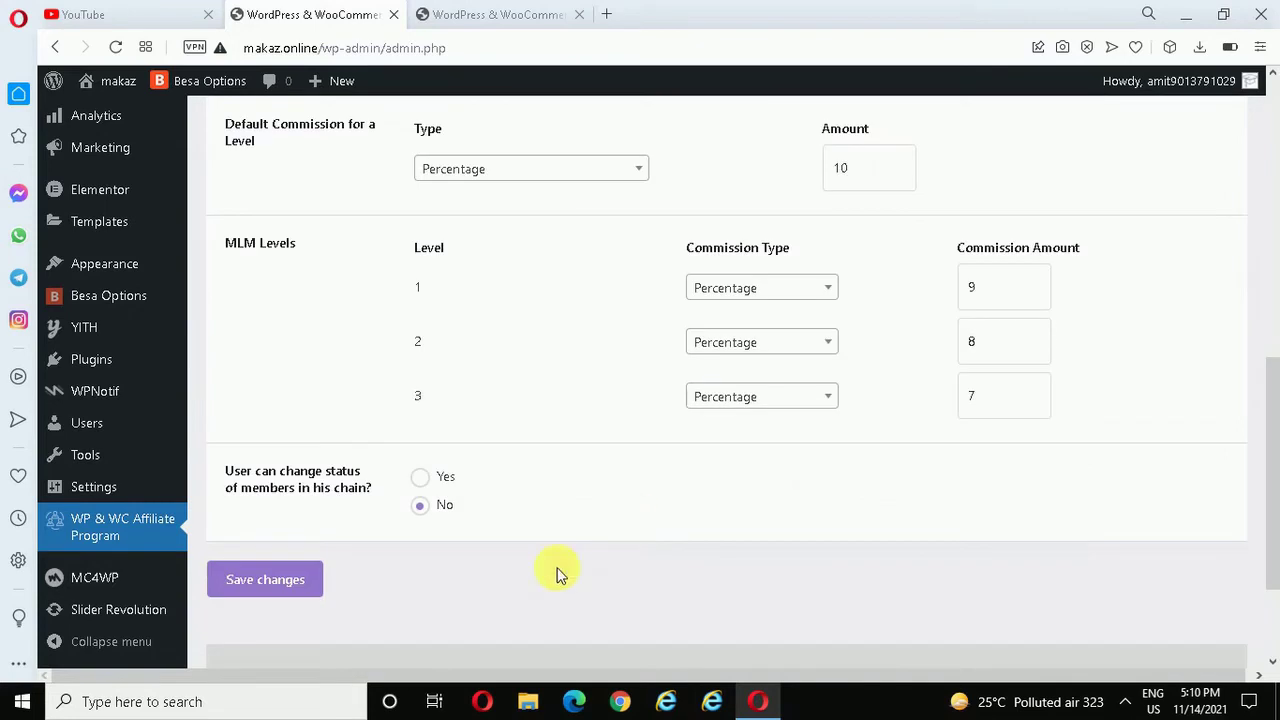
pyautogui.click(281, 582)
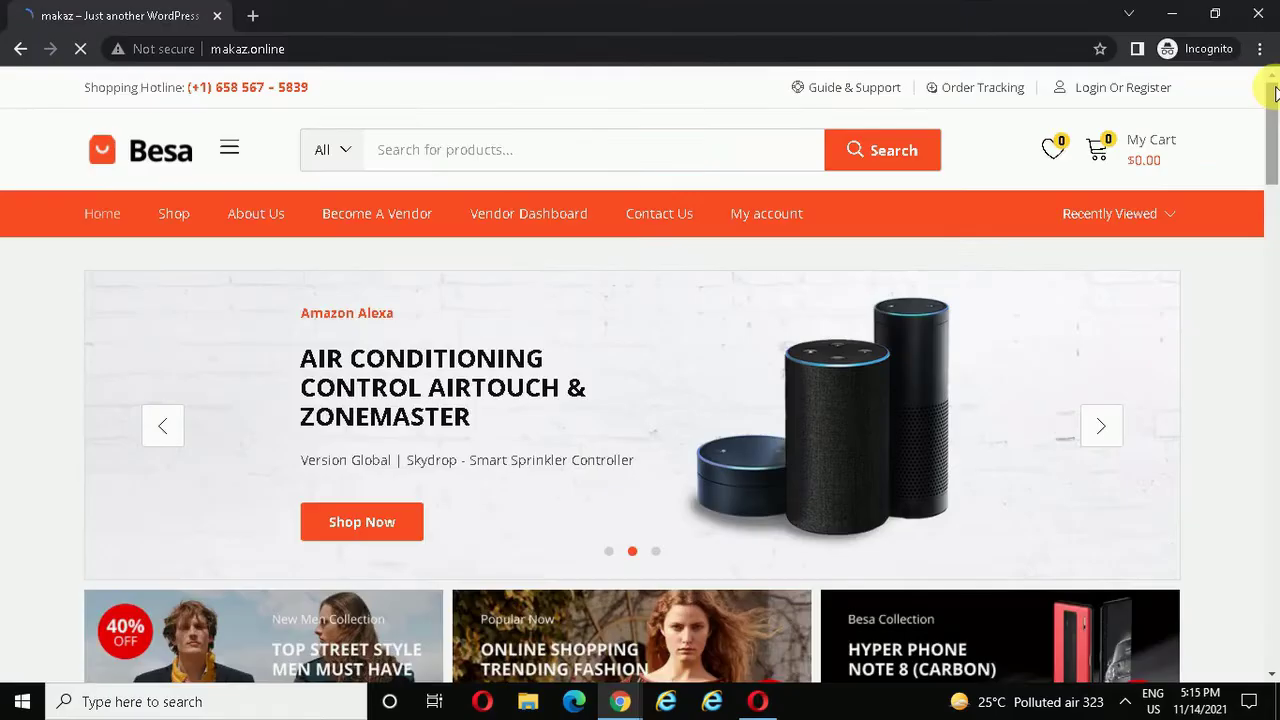
# - Go to the store's My account page and switch to the Register form
pyautogui.scroll(-1, 1275, 92)
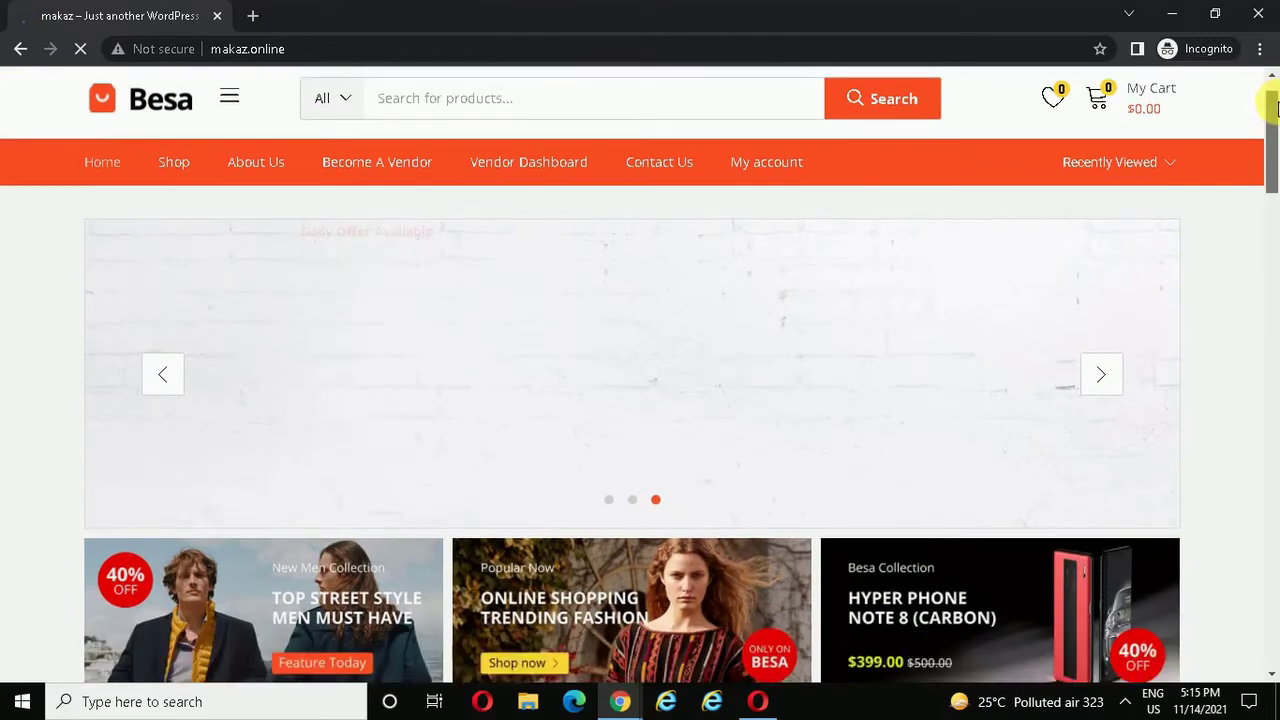
pyautogui.click(768, 186)
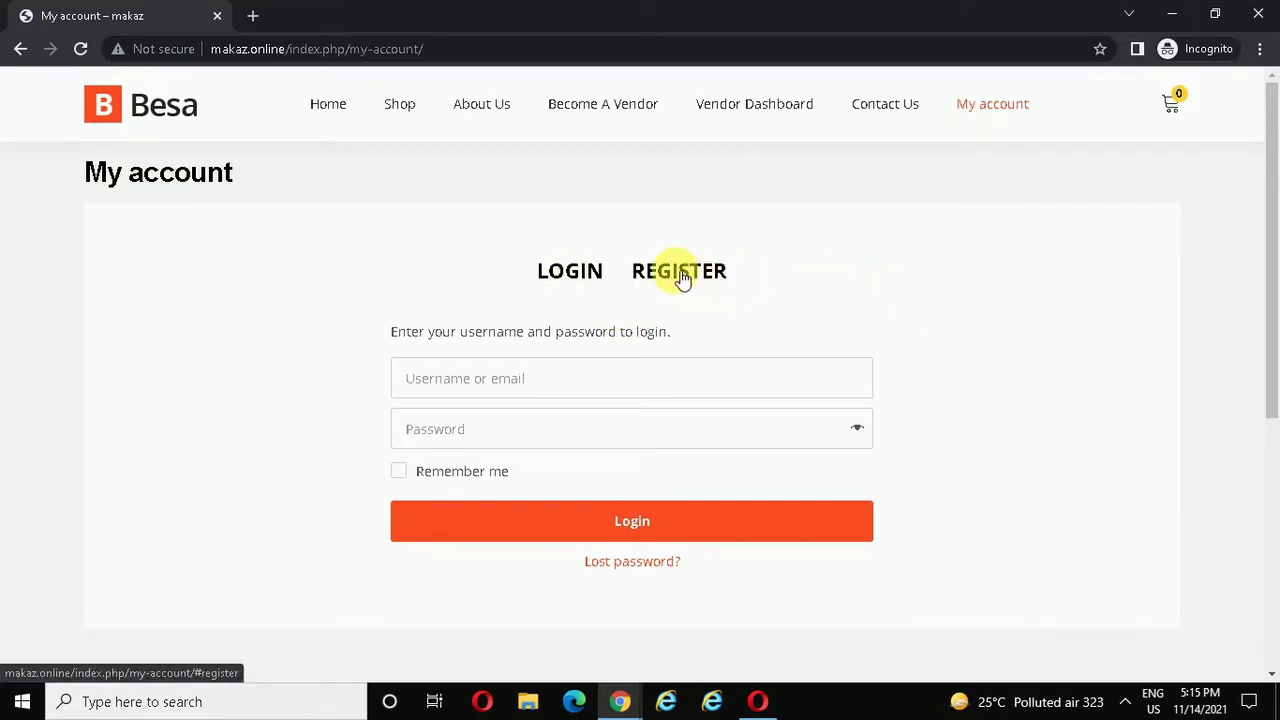
pyautogui.click(683, 279)
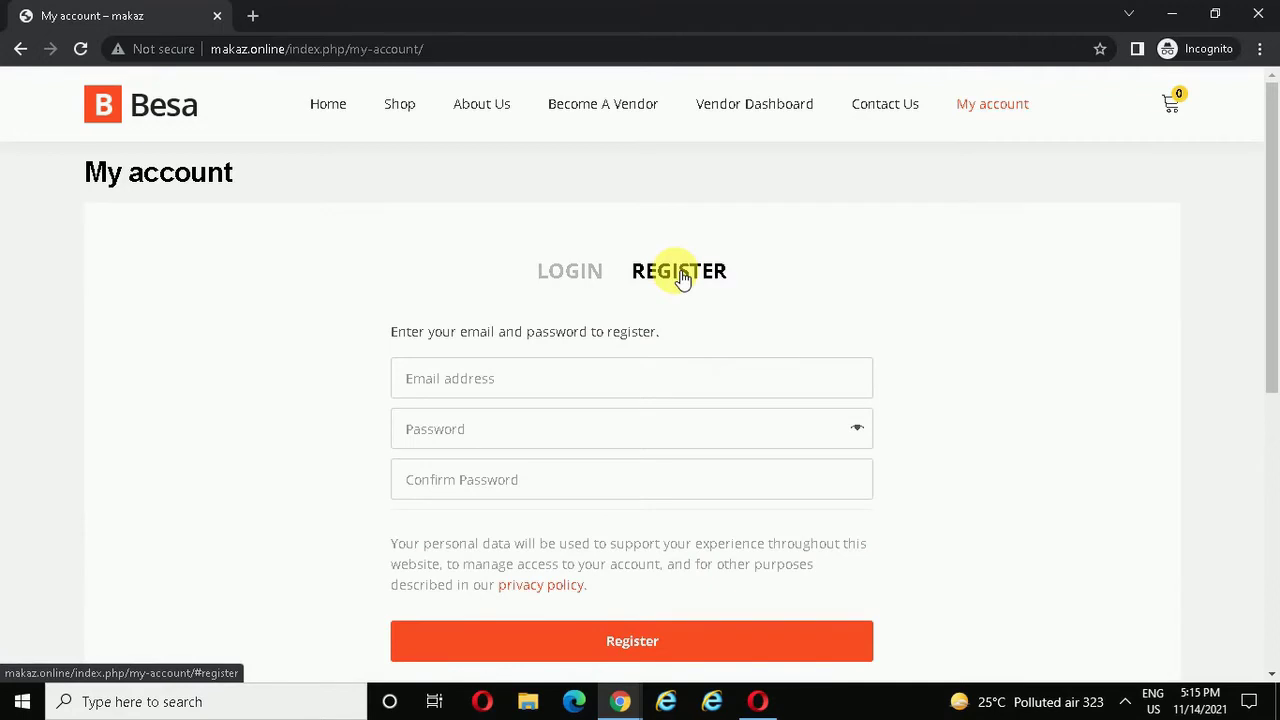
# - Enter the new customer's e-mail address and a password
pyautogui.click(513, 383)
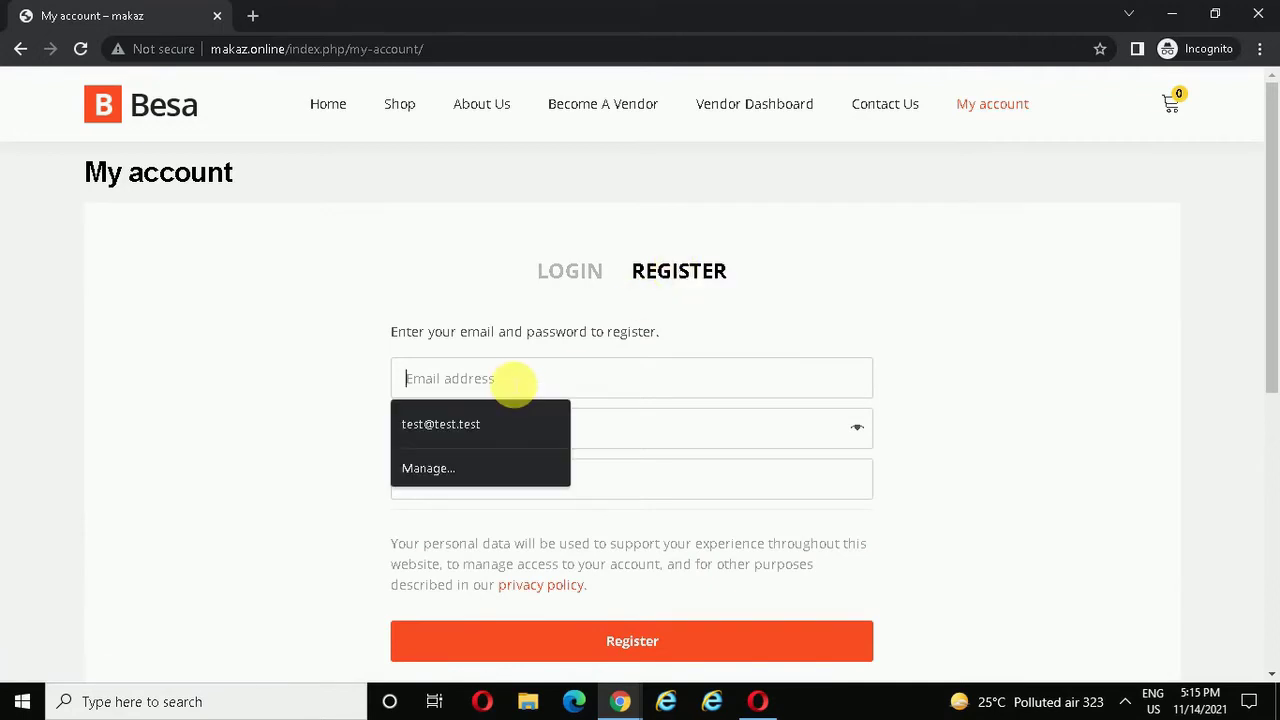
pyautogui.click(513, 383)
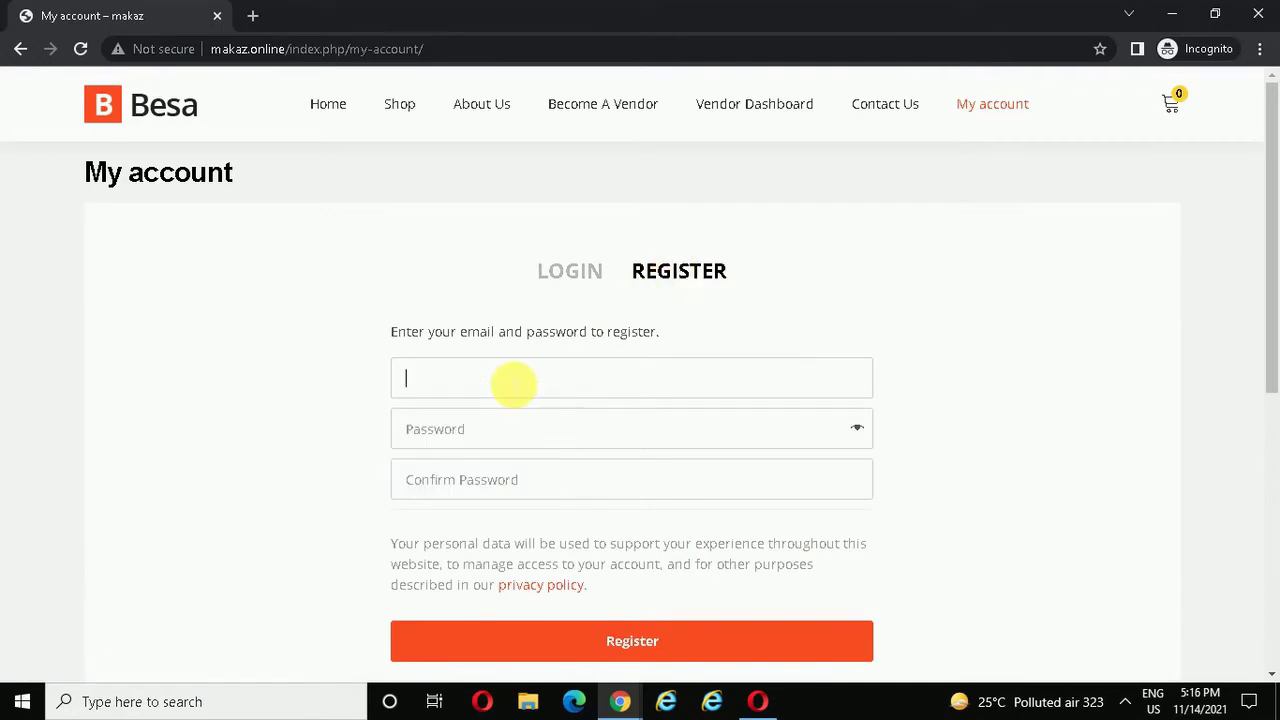
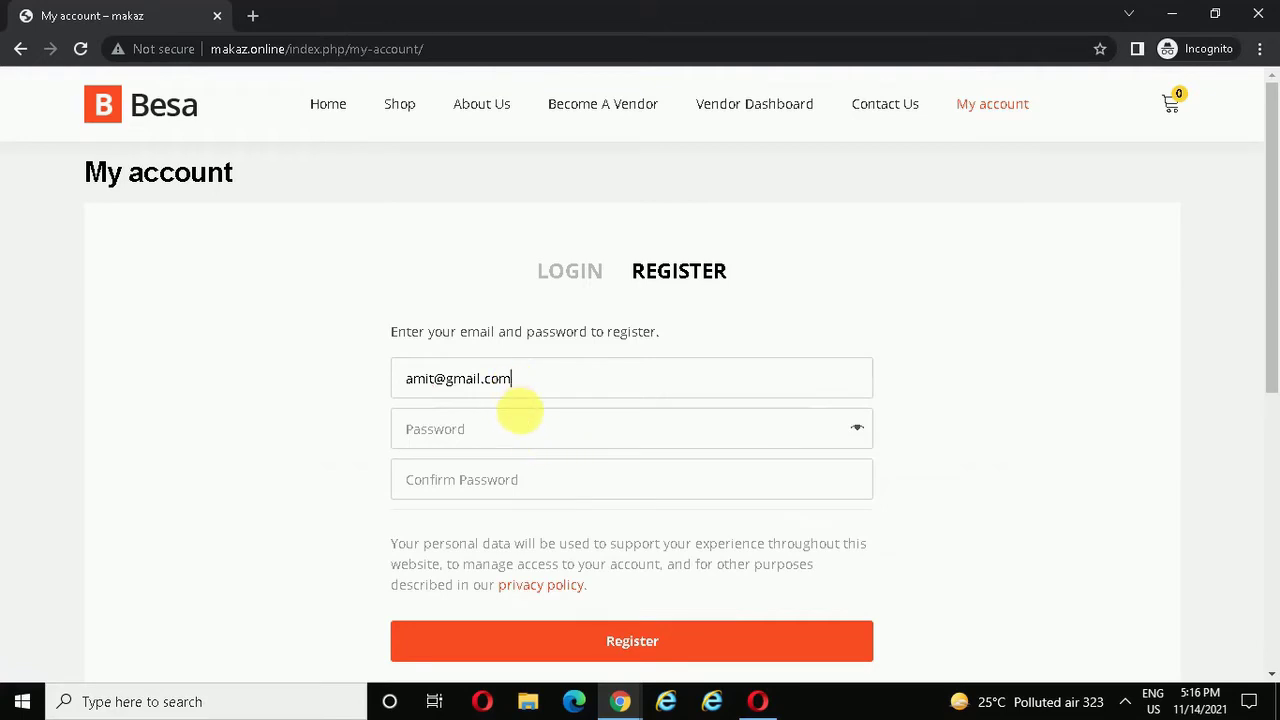
pyautogui.click(520, 429)
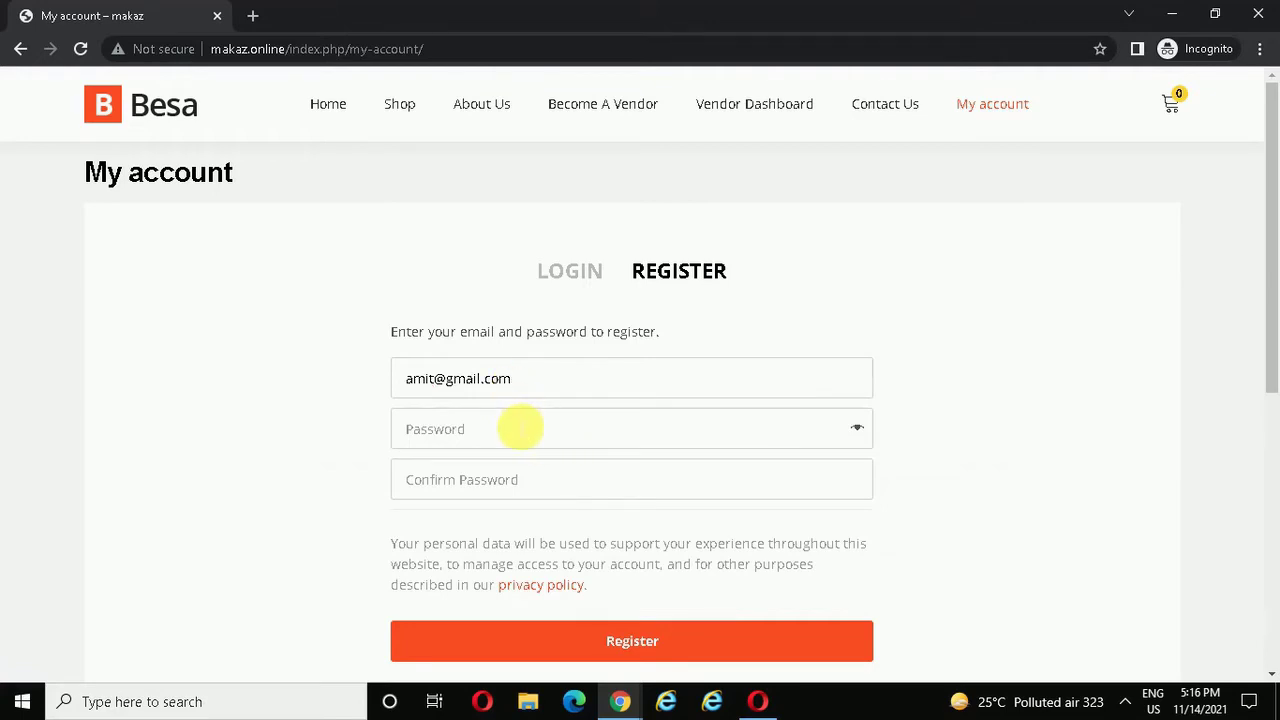
pyautogui.write('1')
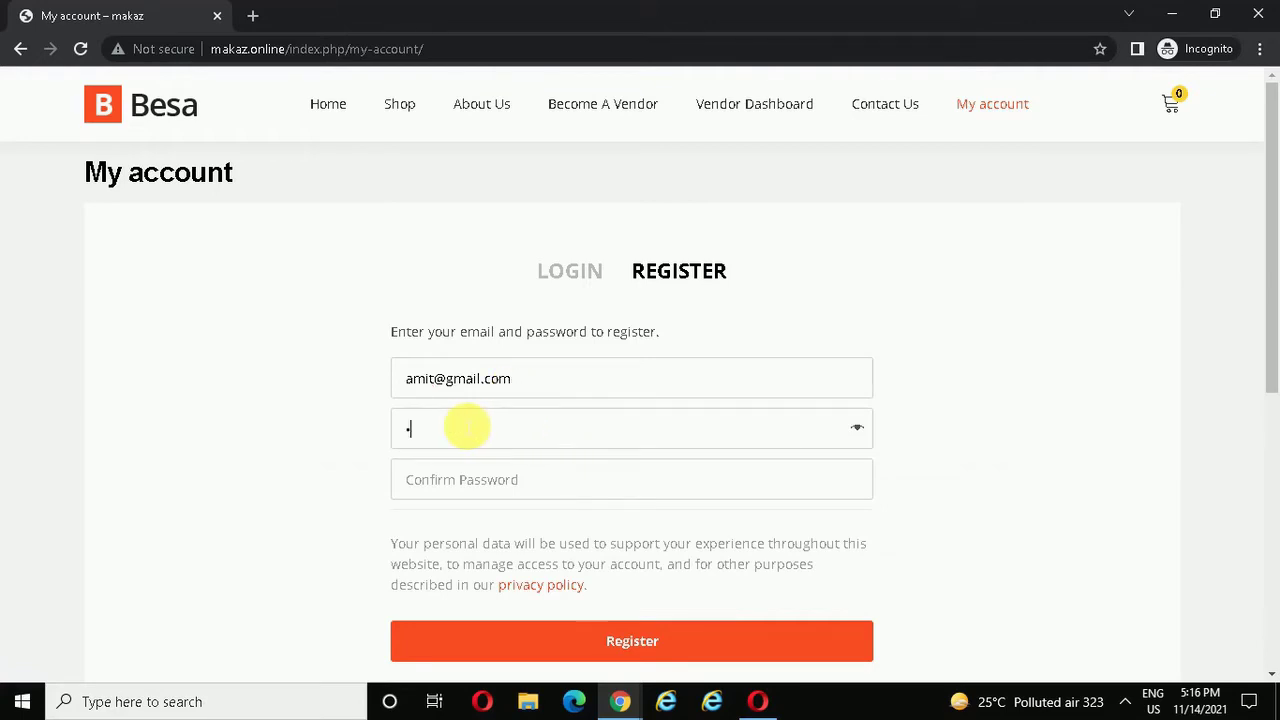
pyautogui.write('2345678')
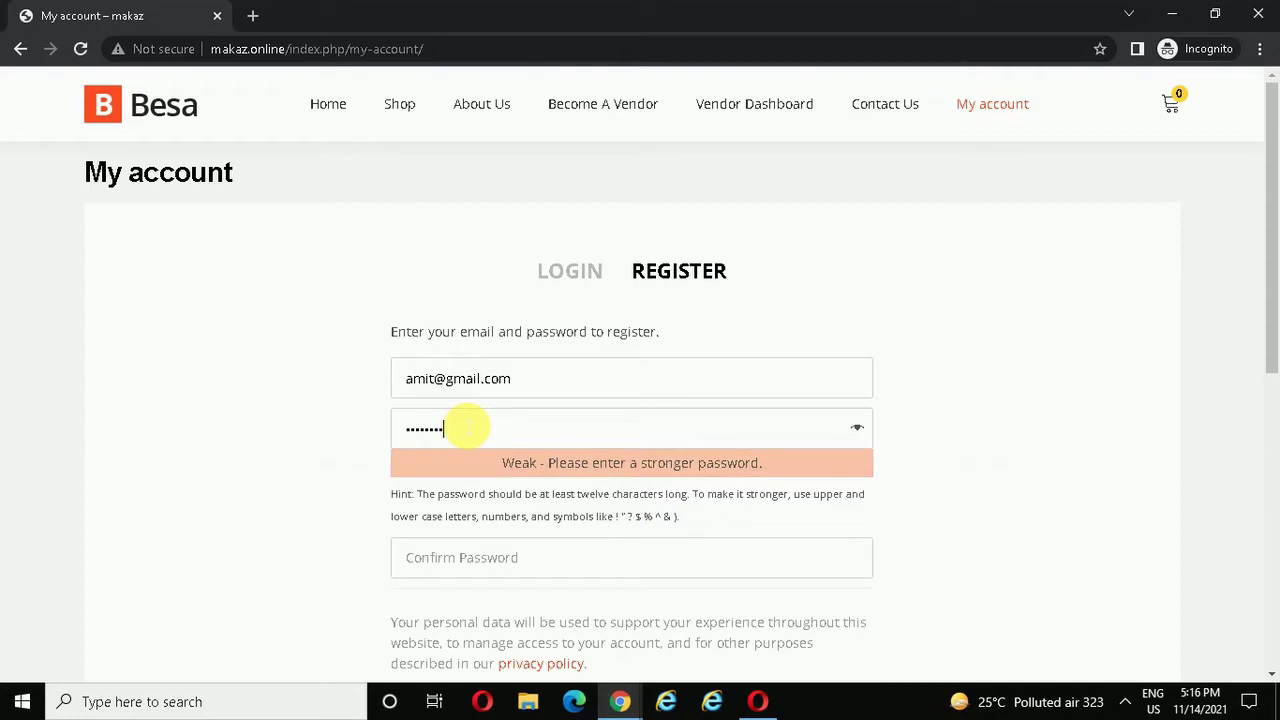
pyautogui.write('90')
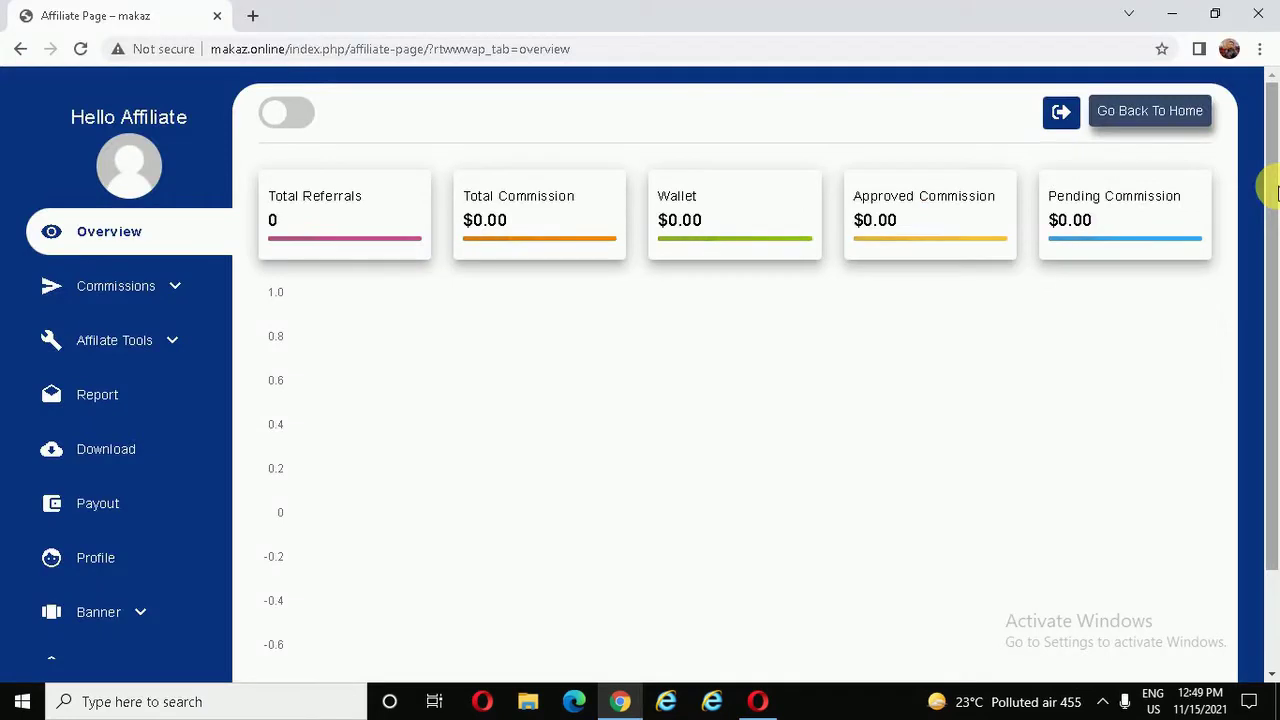
# - In the affiliate sidebar, expand Affiliate Tools and open the Generate Link page
pyautogui.moveTo(1276, 192); pyautogui.dragTo(1276, 118)
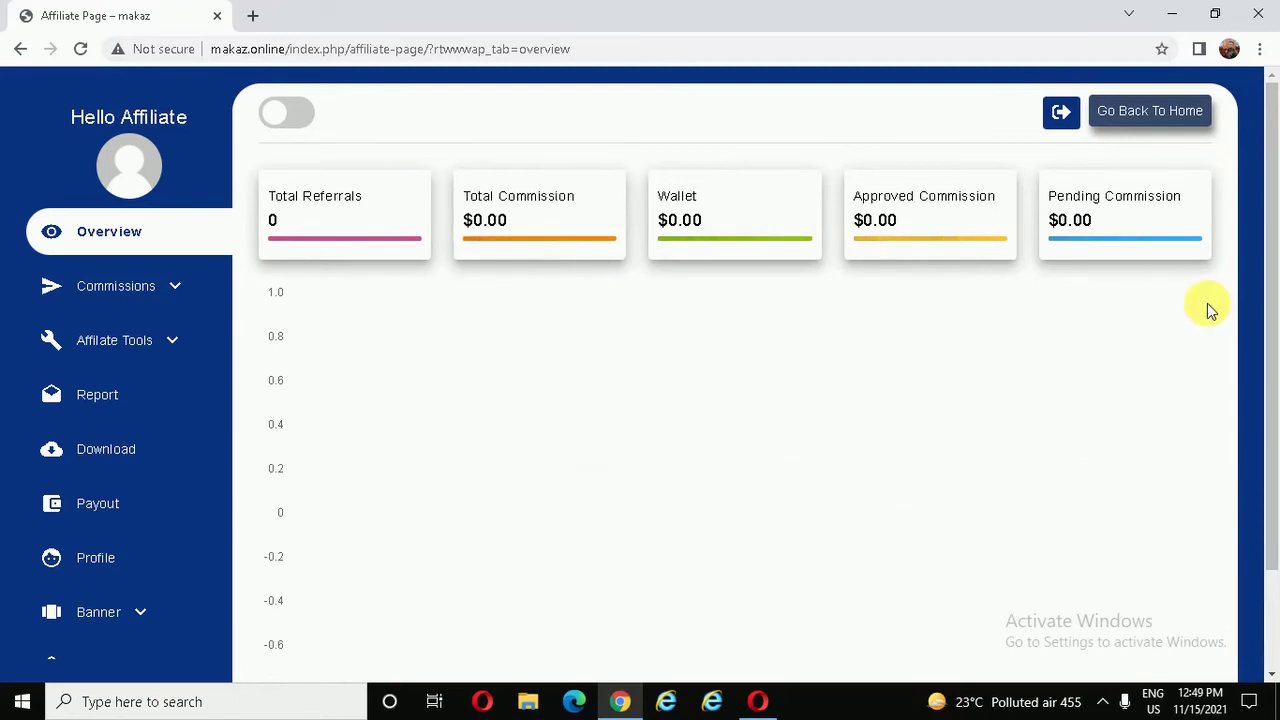
pyautogui.click(128, 288)
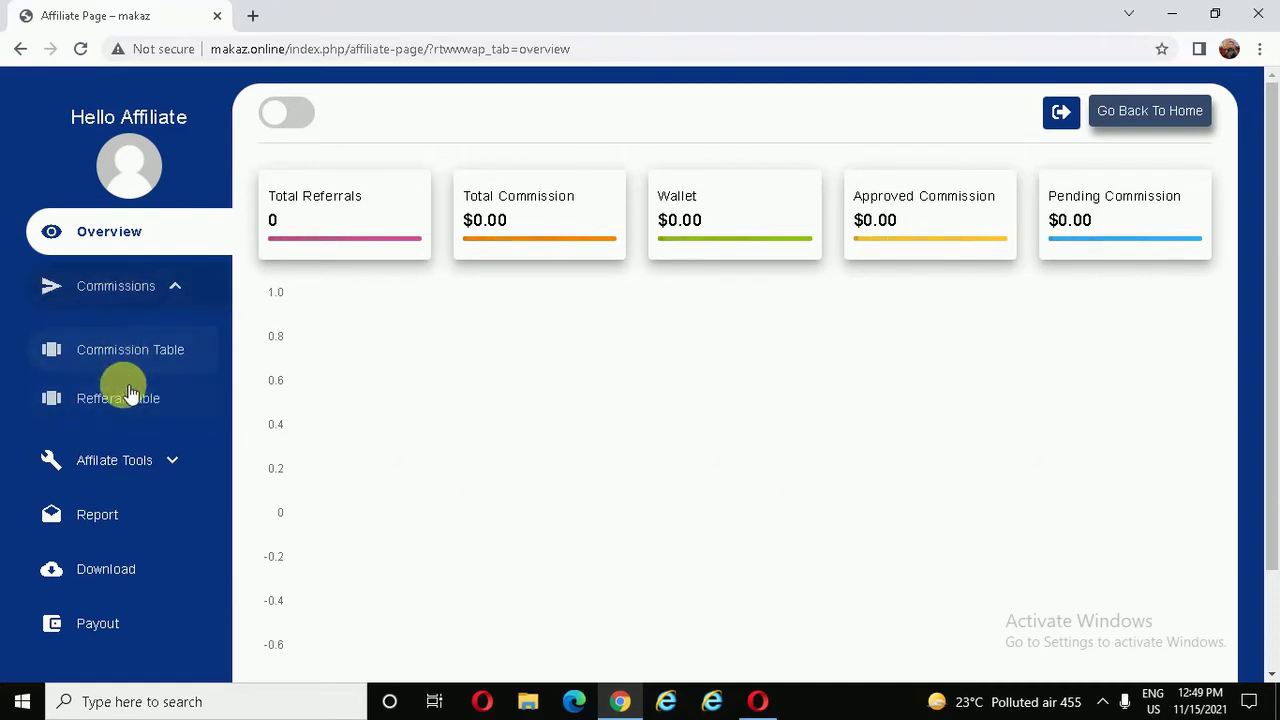
pyautogui.click(133, 288)
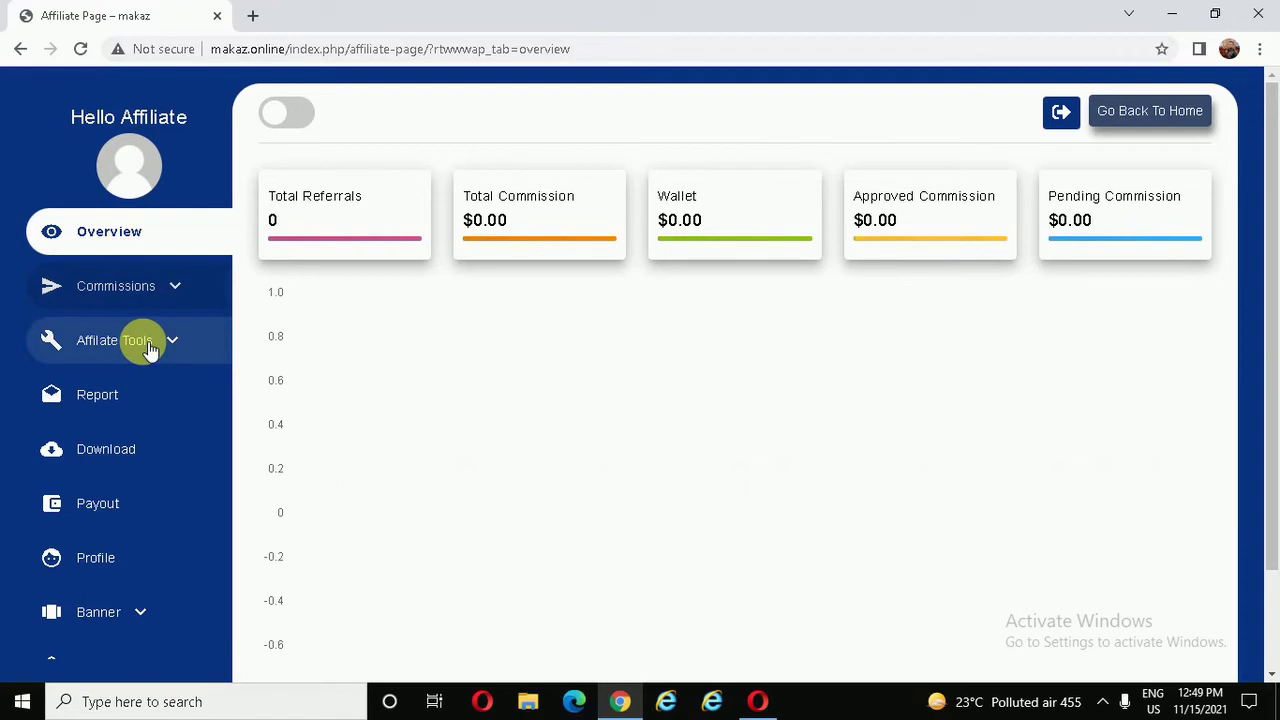
pyautogui.click(148, 345)
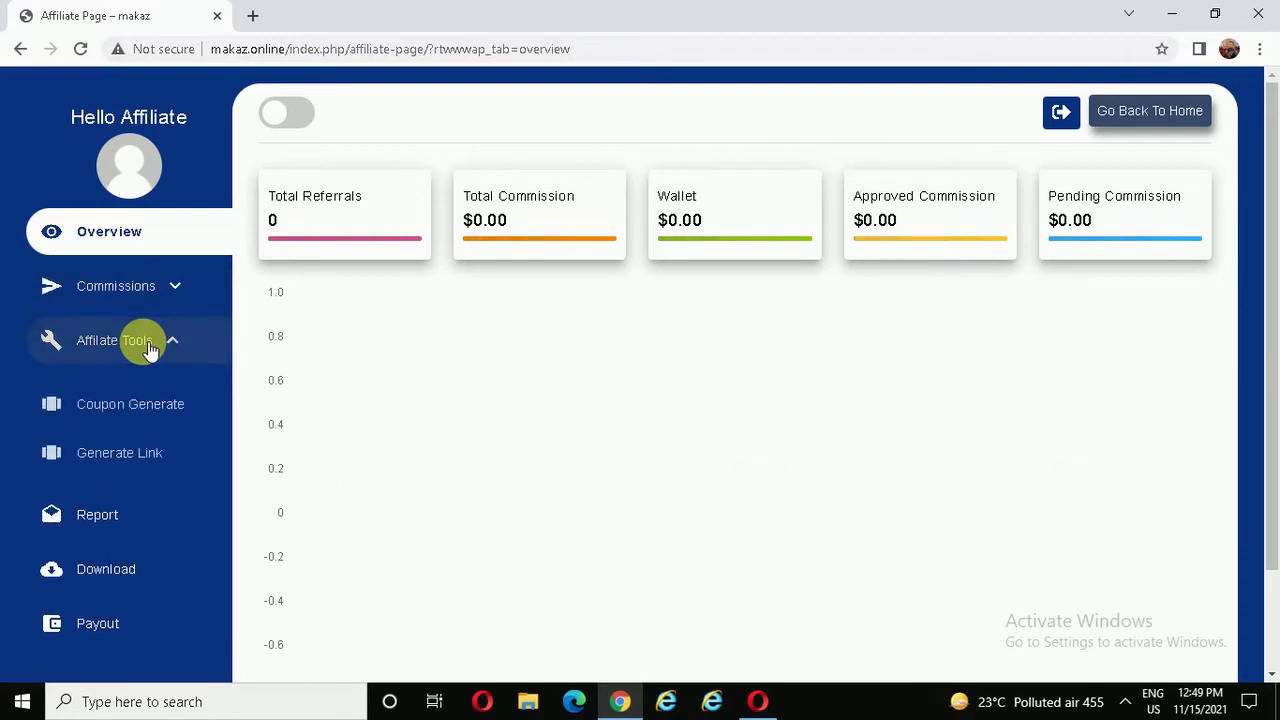
pyautogui.click(118, 455)
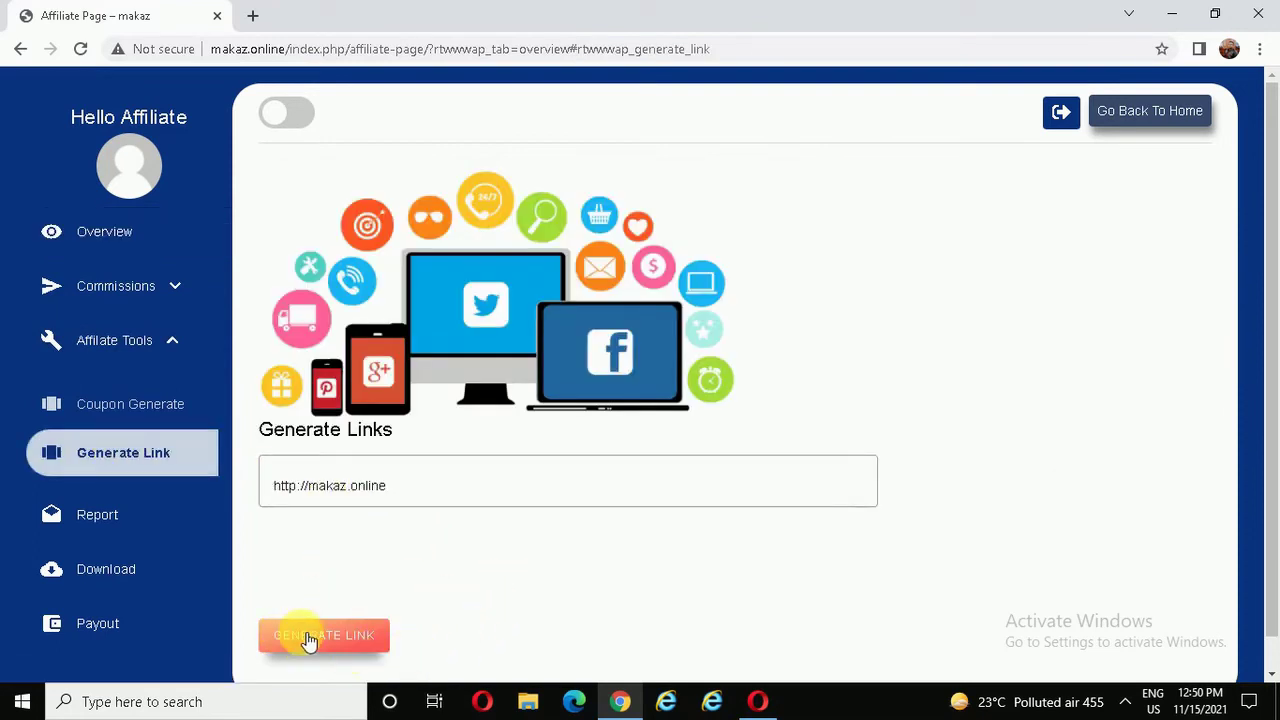
# - Generate the makaz.online referral link, then view the MLM page with Binary plan and 9/8/7 commissions
pyautogui.click(330, 640)
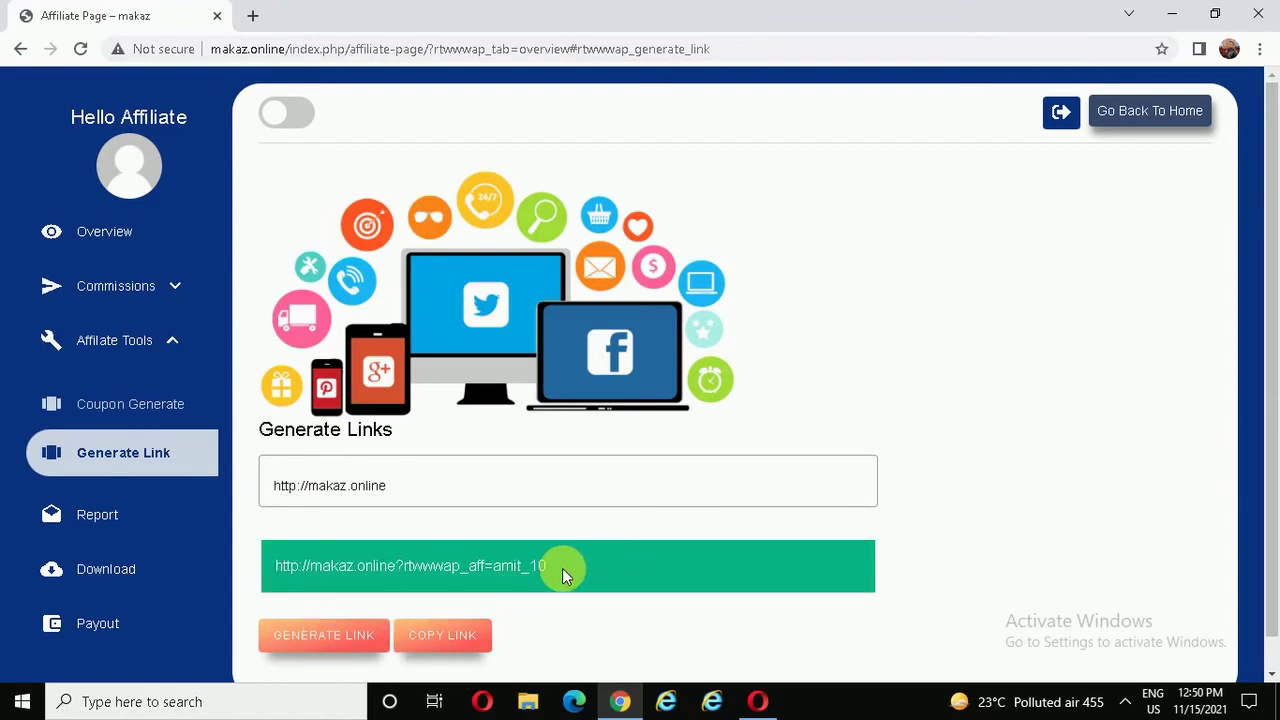
pyautogui.click(176, 343)
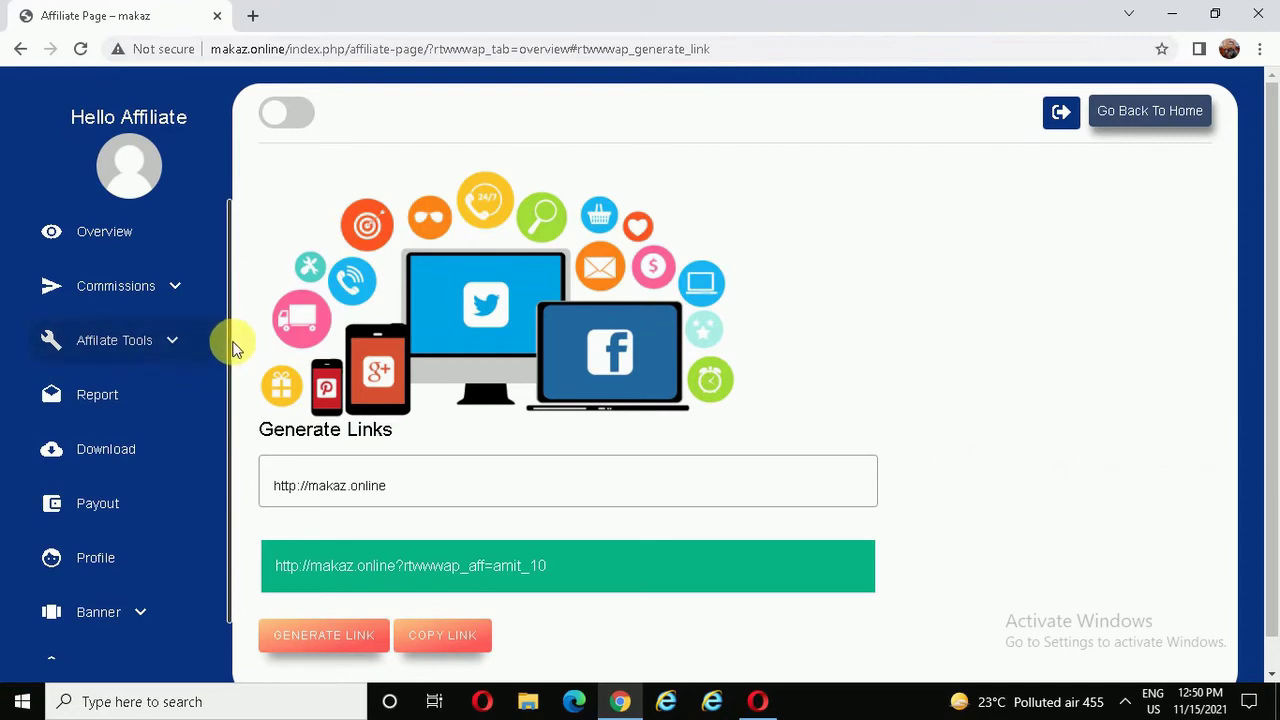
pyautogui.scroll(-1, 228, 390)
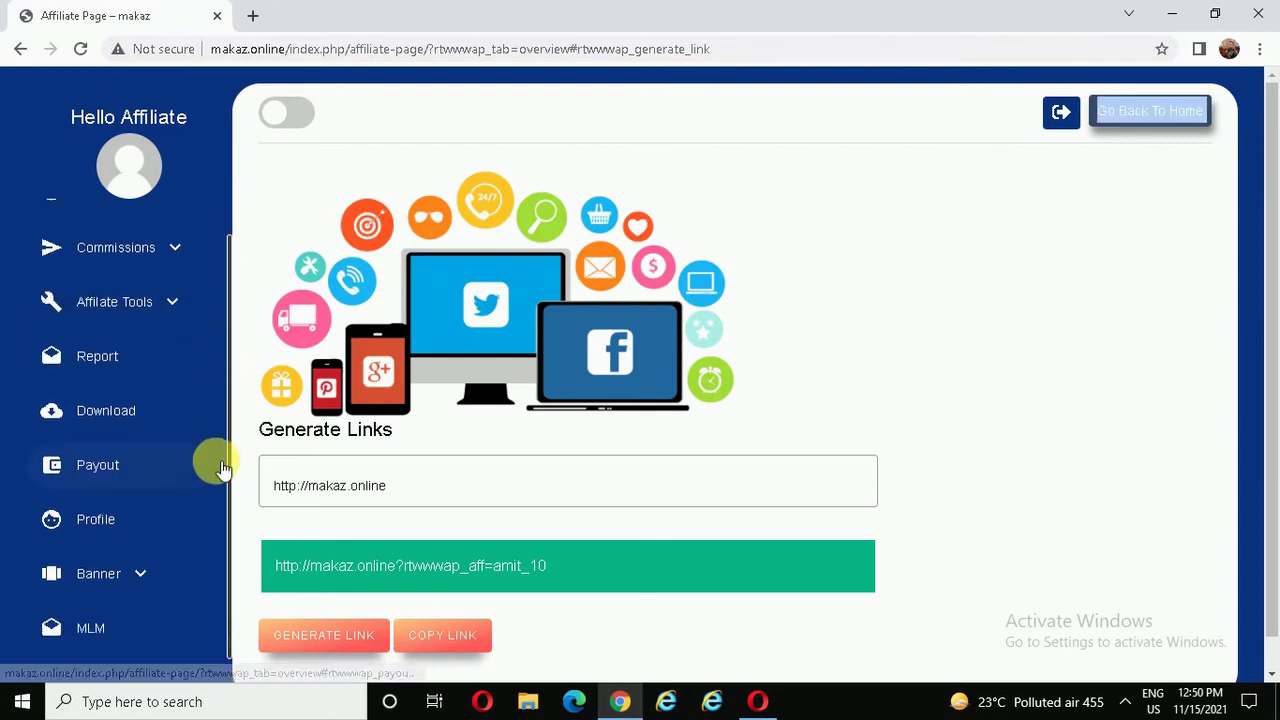
pyautogui.click(125, 628)
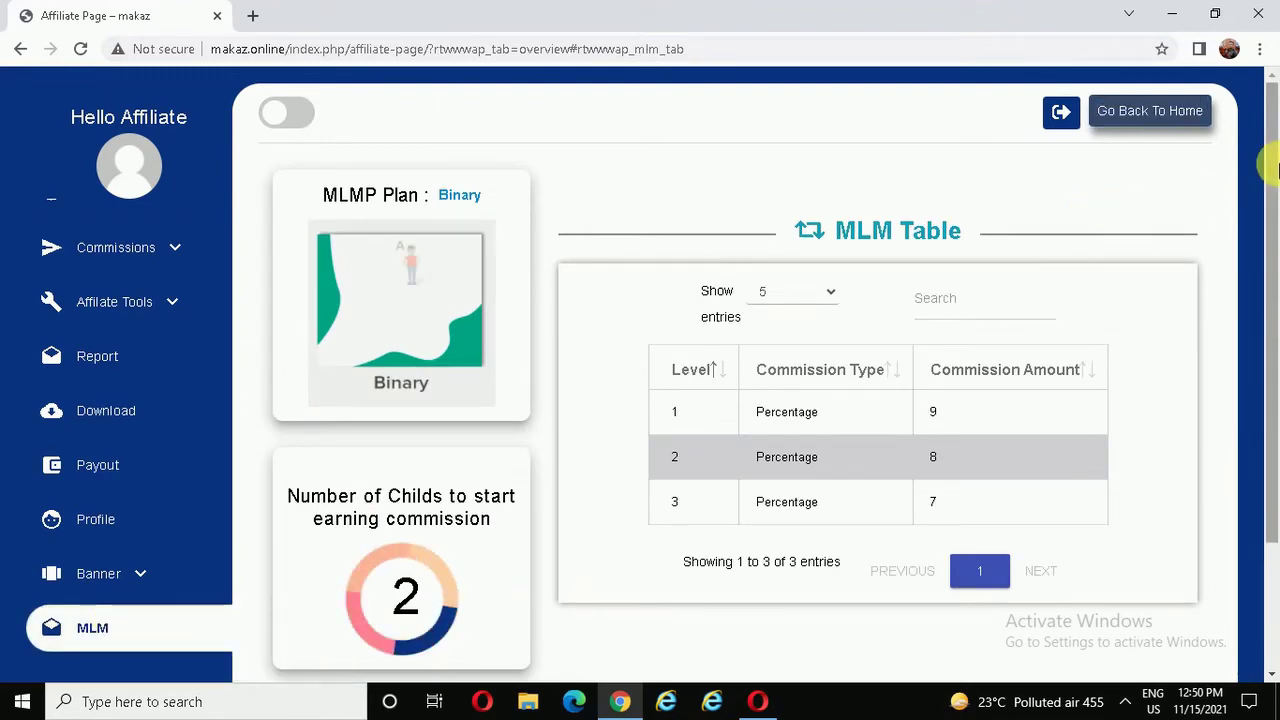
# - Display the affiliate's MLM chain tree on the MLM page
pyautogui.scroll(-1, 445, 225)
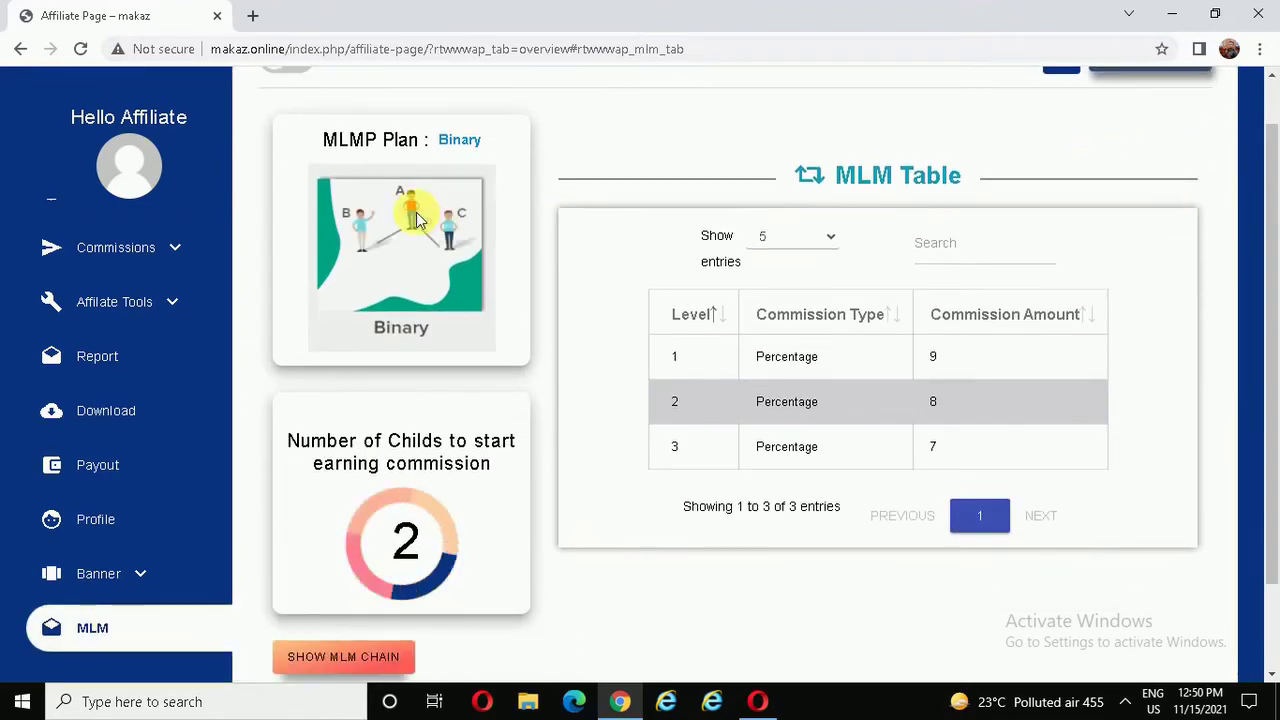
pyautogui.scroll(1, 1271, 220)
pyautogui.scroll(-3, 1272, 280)
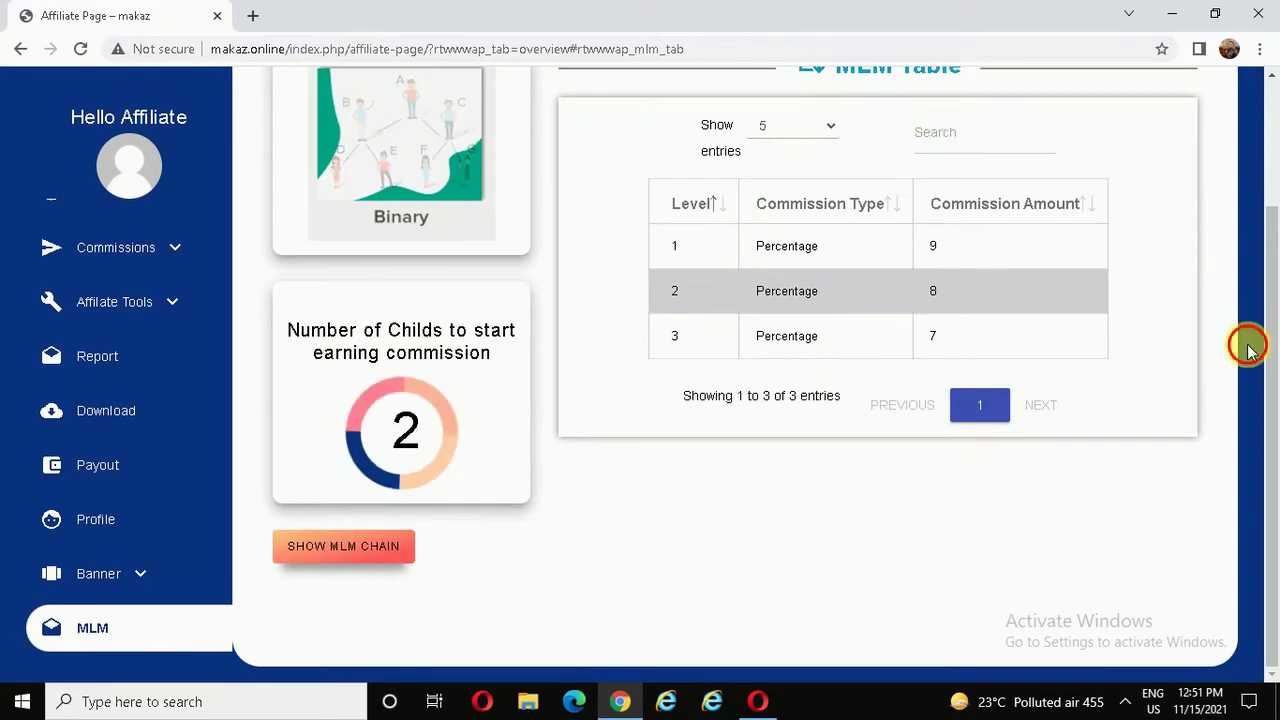
pyautogui.moveTo(1266, 298); pyautogui.dragTo(1272, 340)
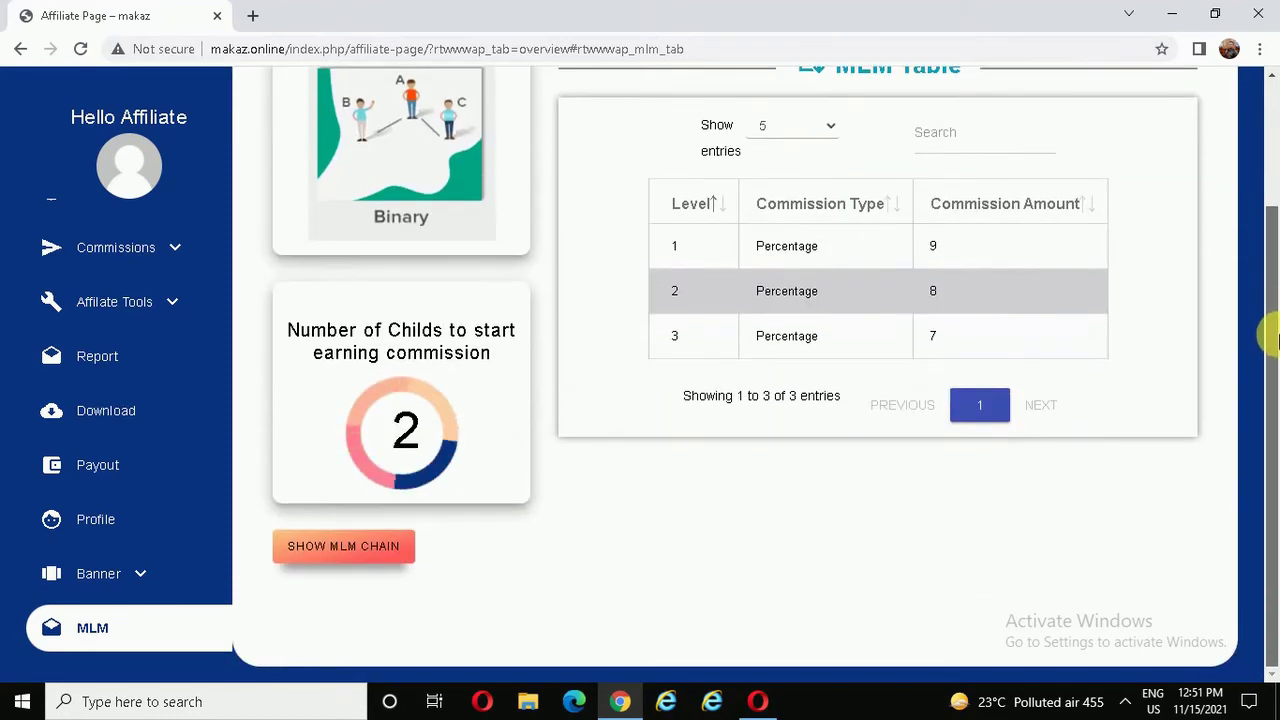
pyautogui.click(334, 550)
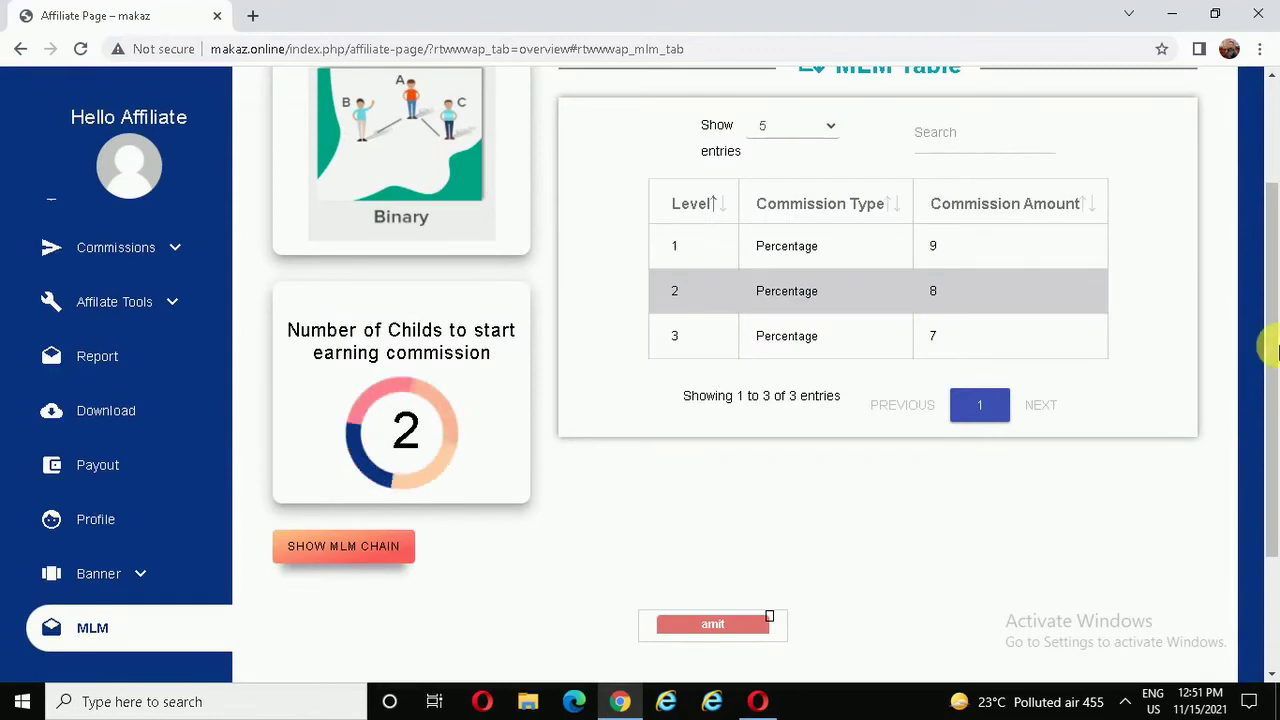
# - Go to Affiliate Tools > Generate Link to produce the makaz.online referral link
pyautogui.scroll(-2, 560, 530)
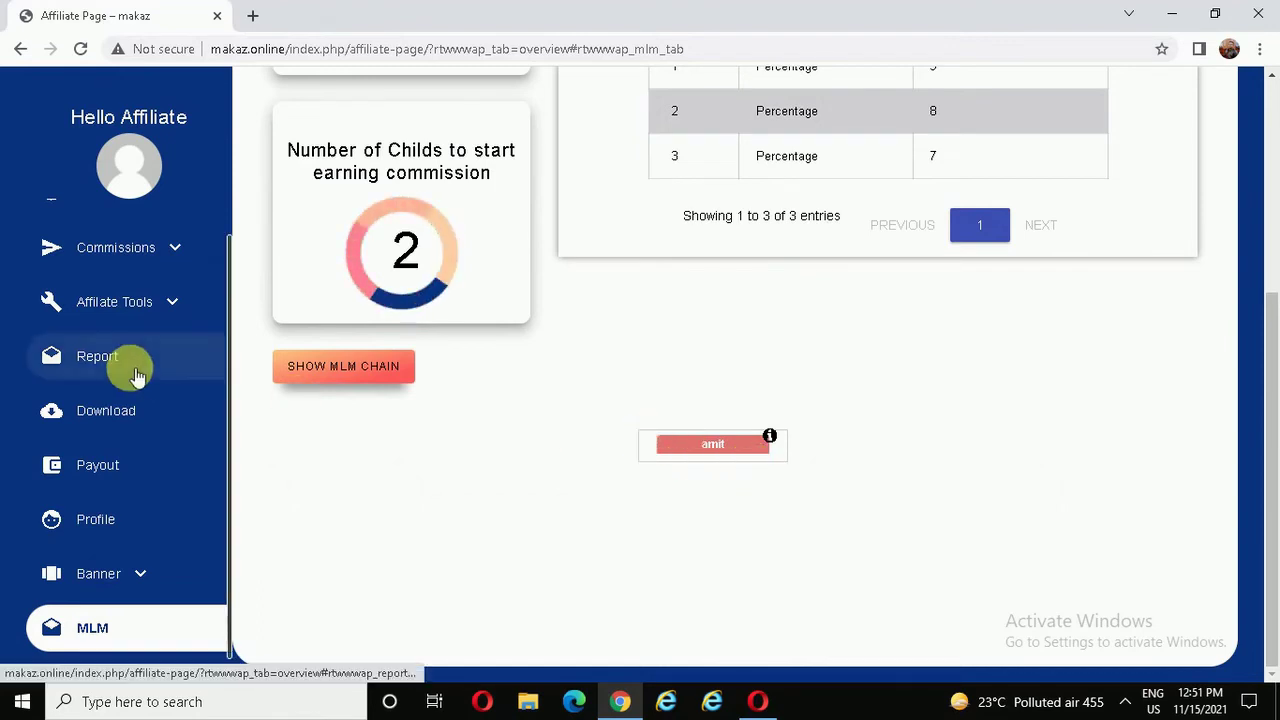
pyautogui.click(158, 318)
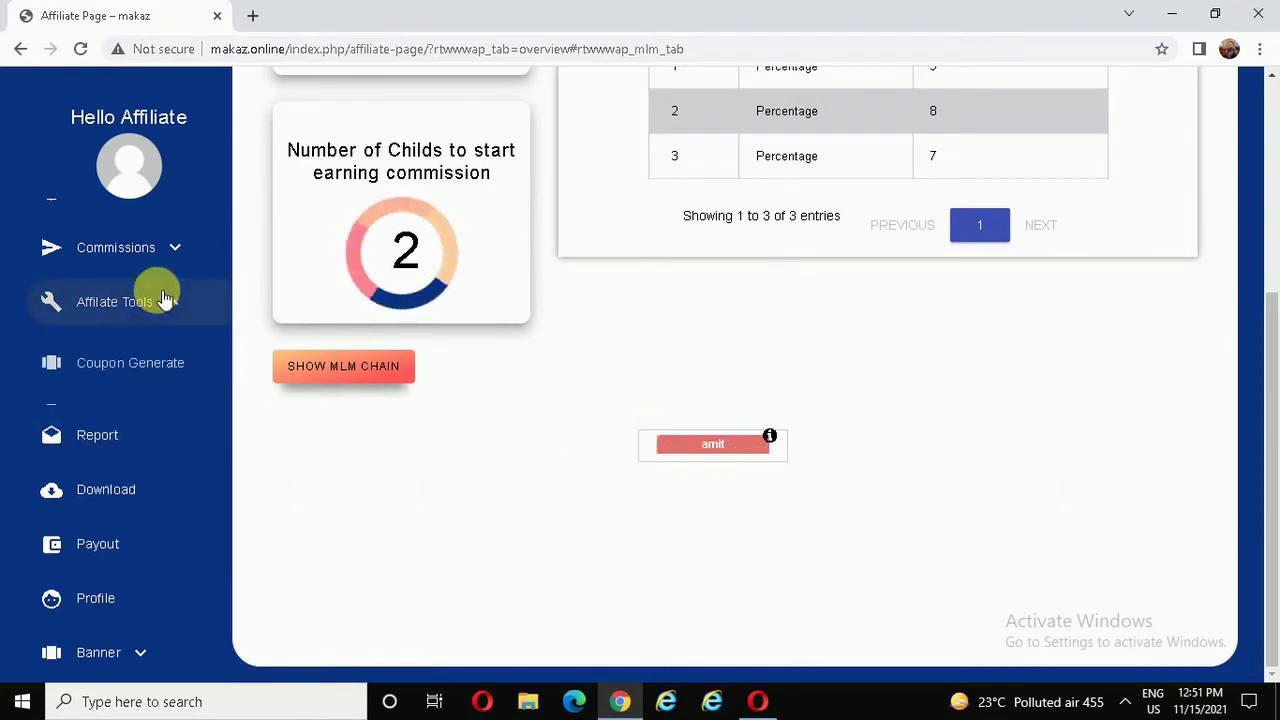
pyautogui.click(126, 420)
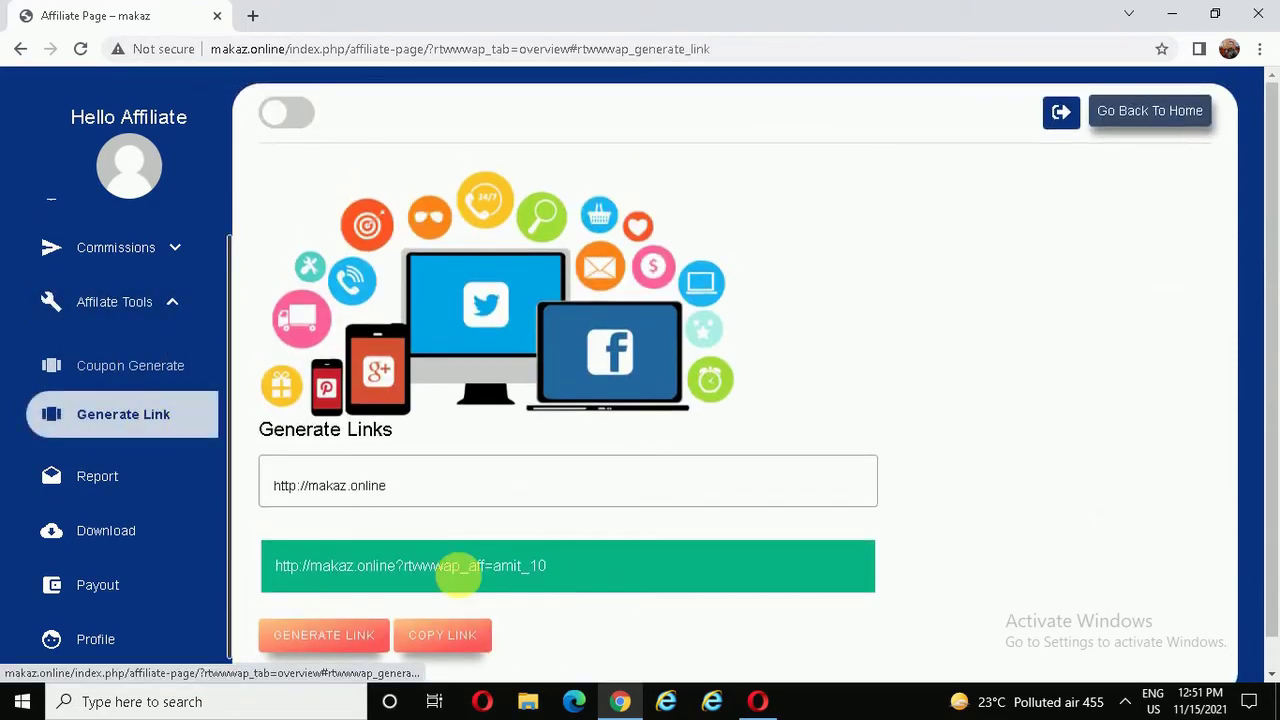
# - Copy the generated referral link and load it in a new private browser window
pyautogui.click(443, 638)
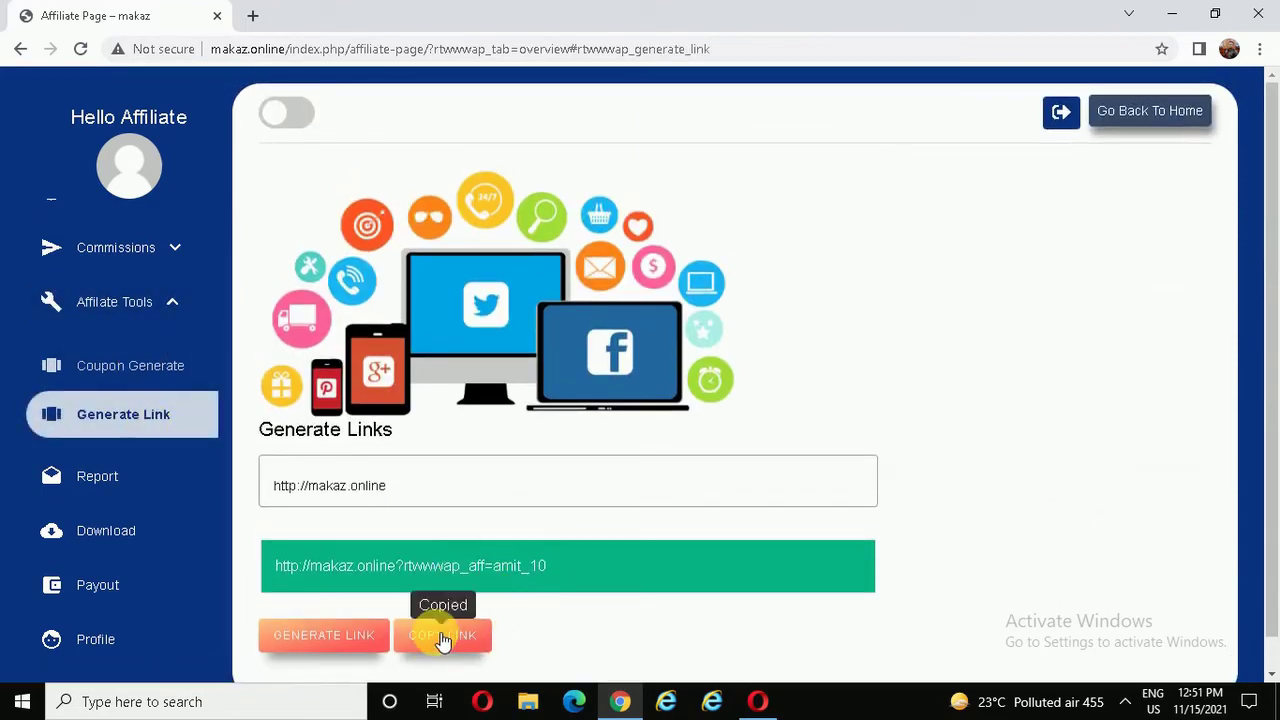
pyautogui.click(1260, 49)
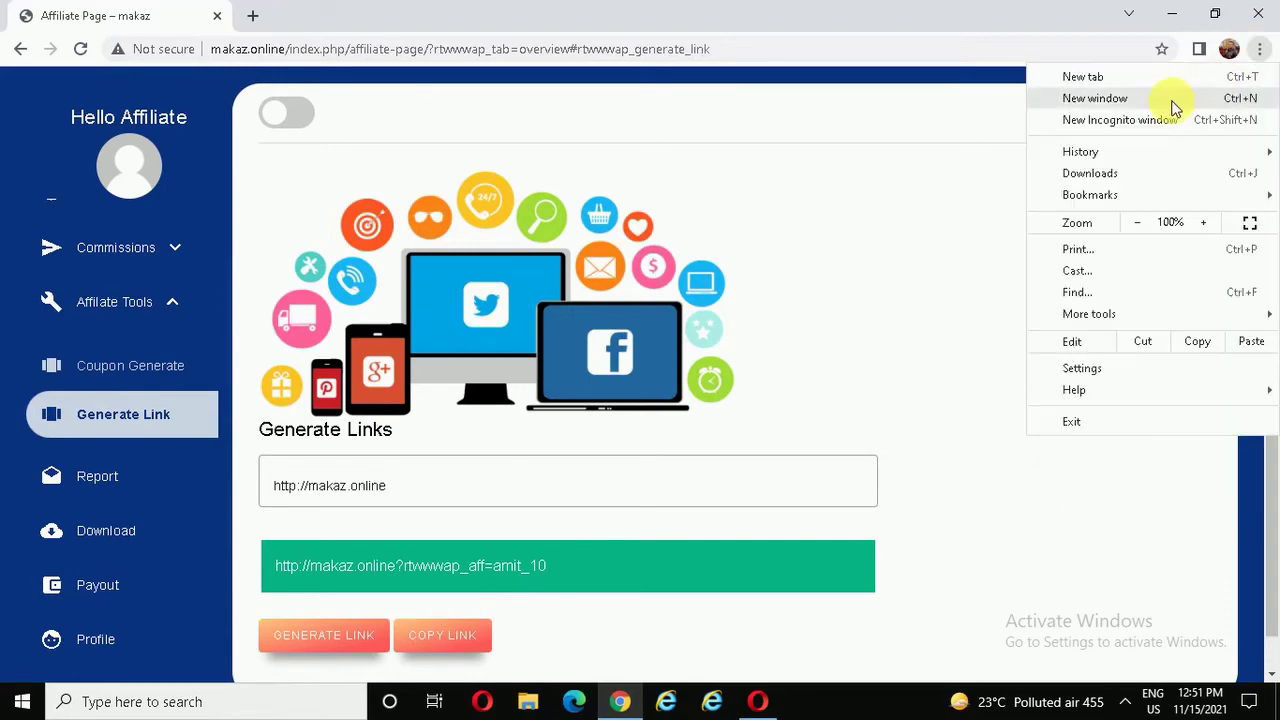
pyautogui.click(1086, 126)
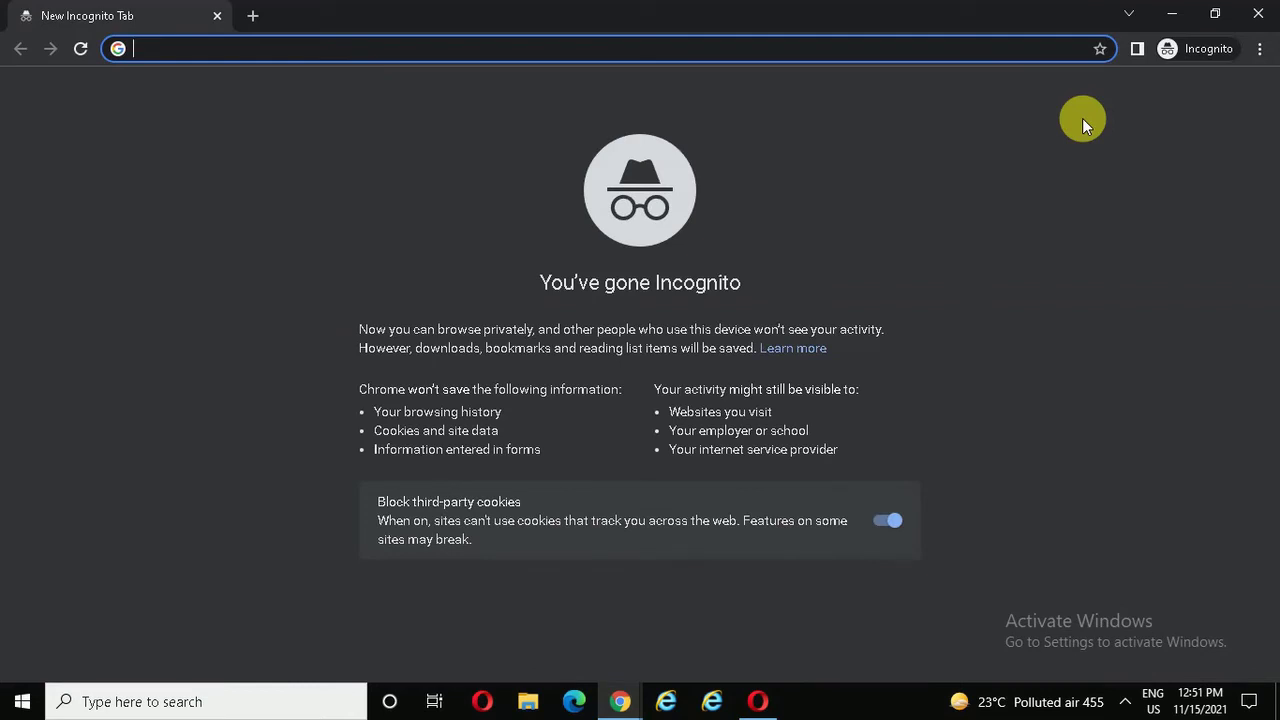
pyautogui.hotkey('ctrl', 'v')
pyautogui.press('Return')
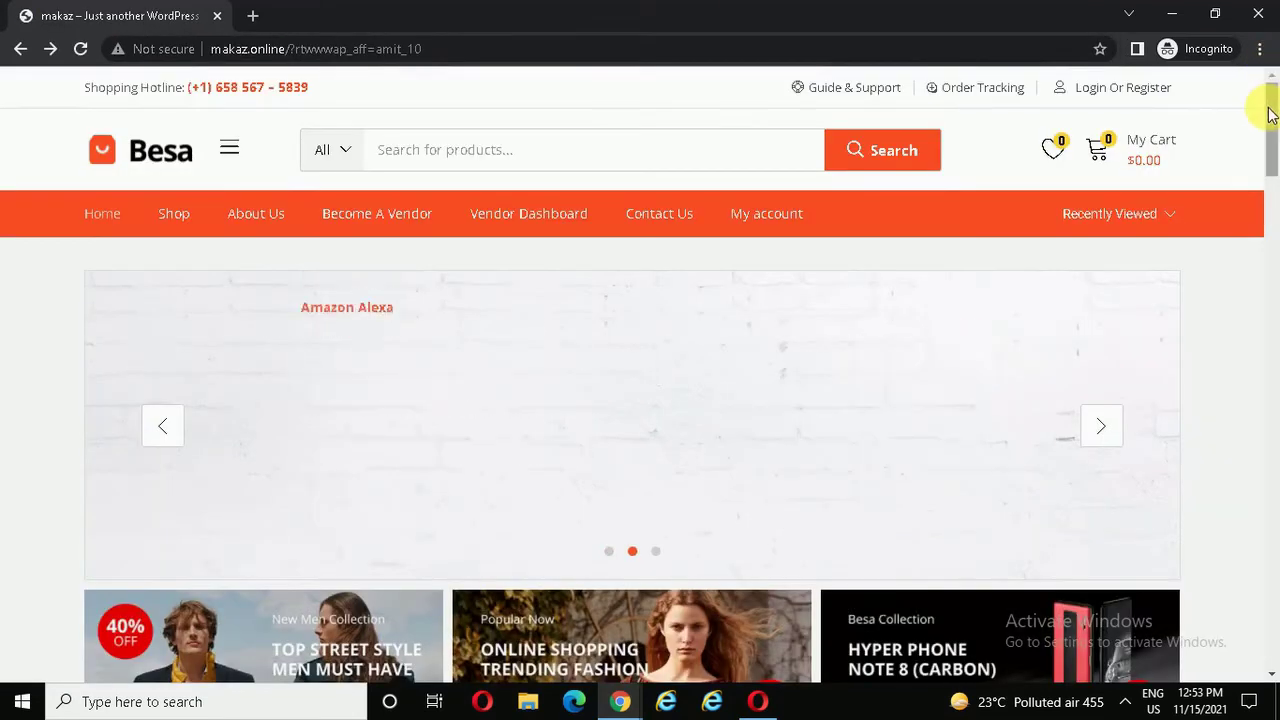
# - Add the Geoglo Pexel 3a XL 2018 Plus to the cart and proceed to checkout
pyautogui.moveTo(1267, 108); pyautogui.dragTo(1271, 243)
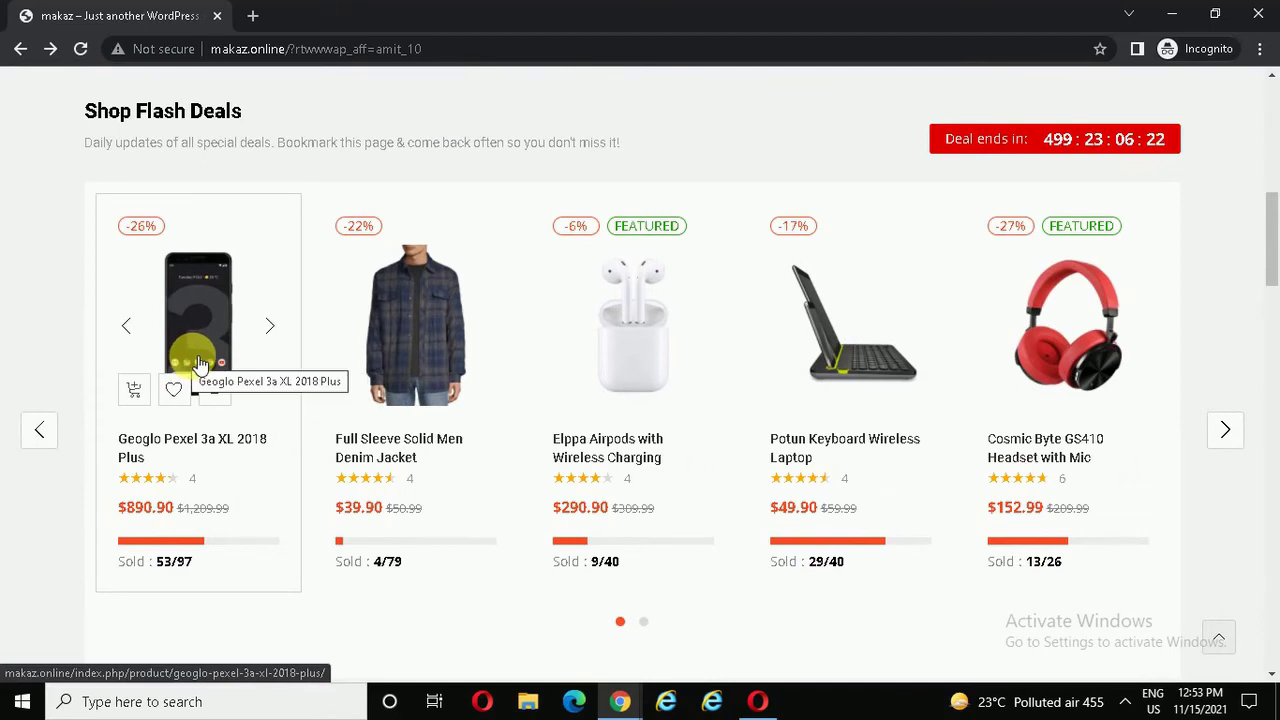
pyautogui.click(134, 392)
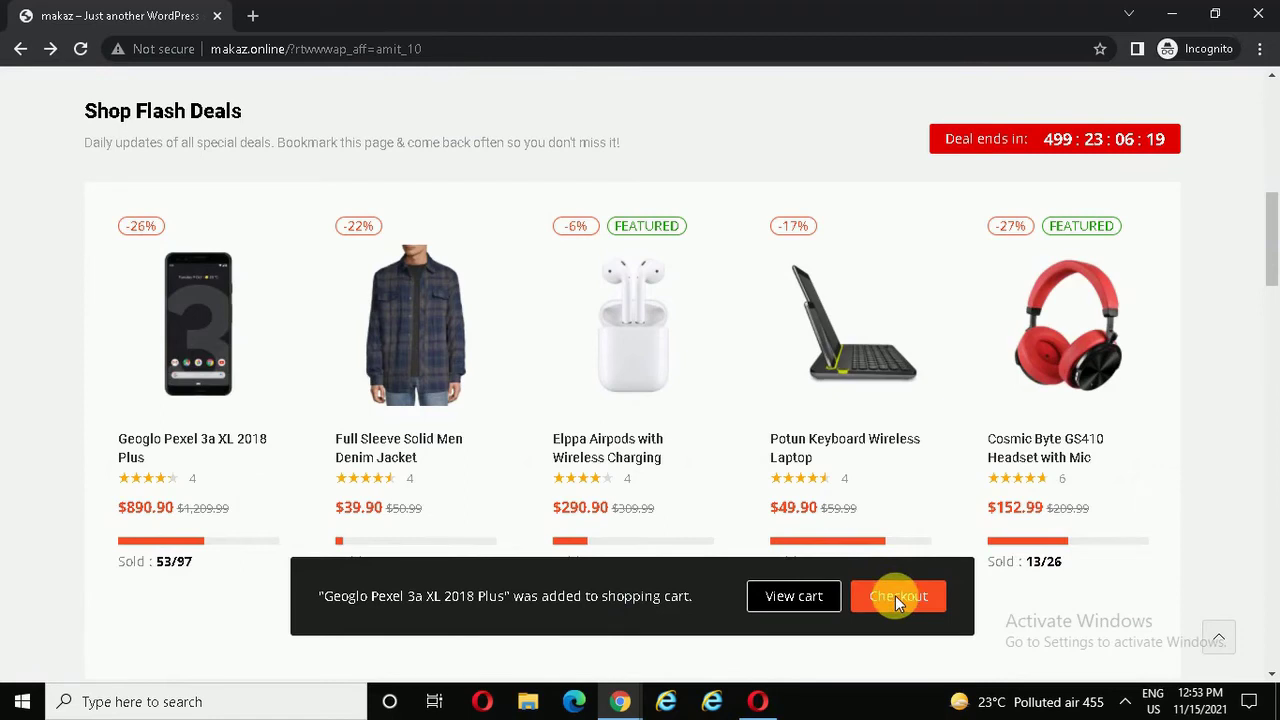
pyautogui.click(898, 598)
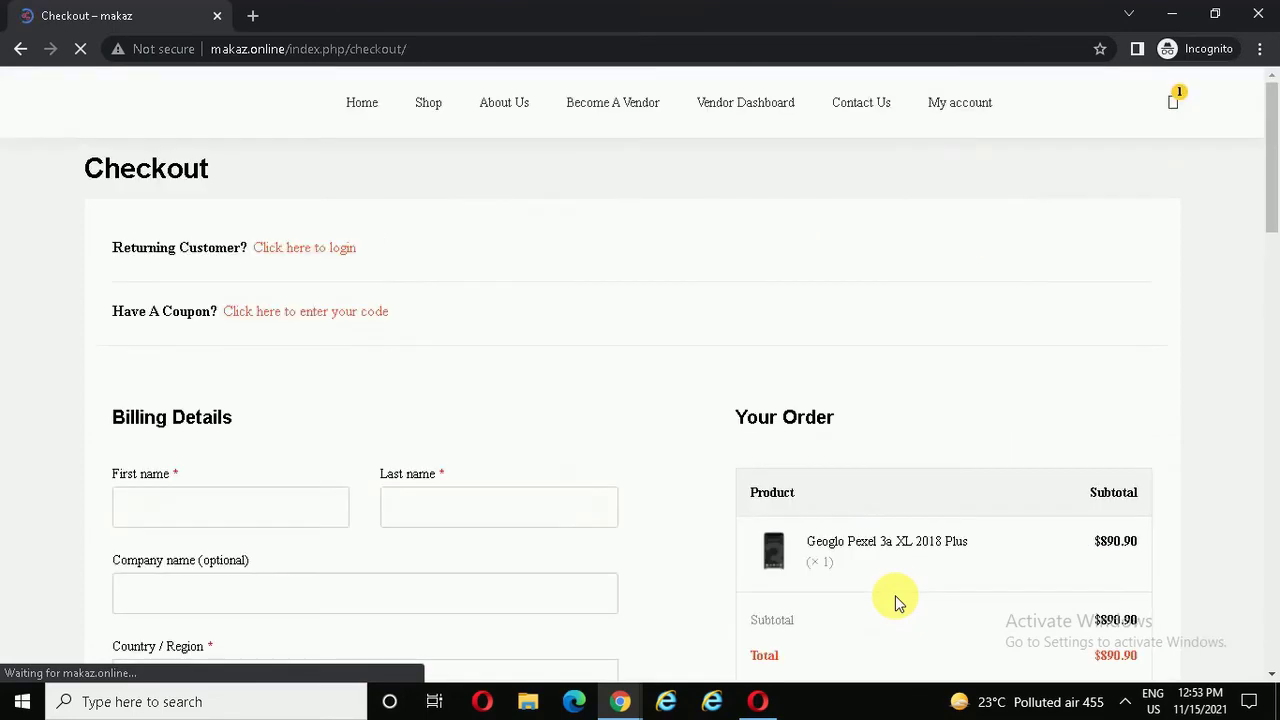
# - Autofill the billing details, accept the terms, and place the $890.90 cash-on-delivery order
pyautogui.scroll(-3, 895, 595)
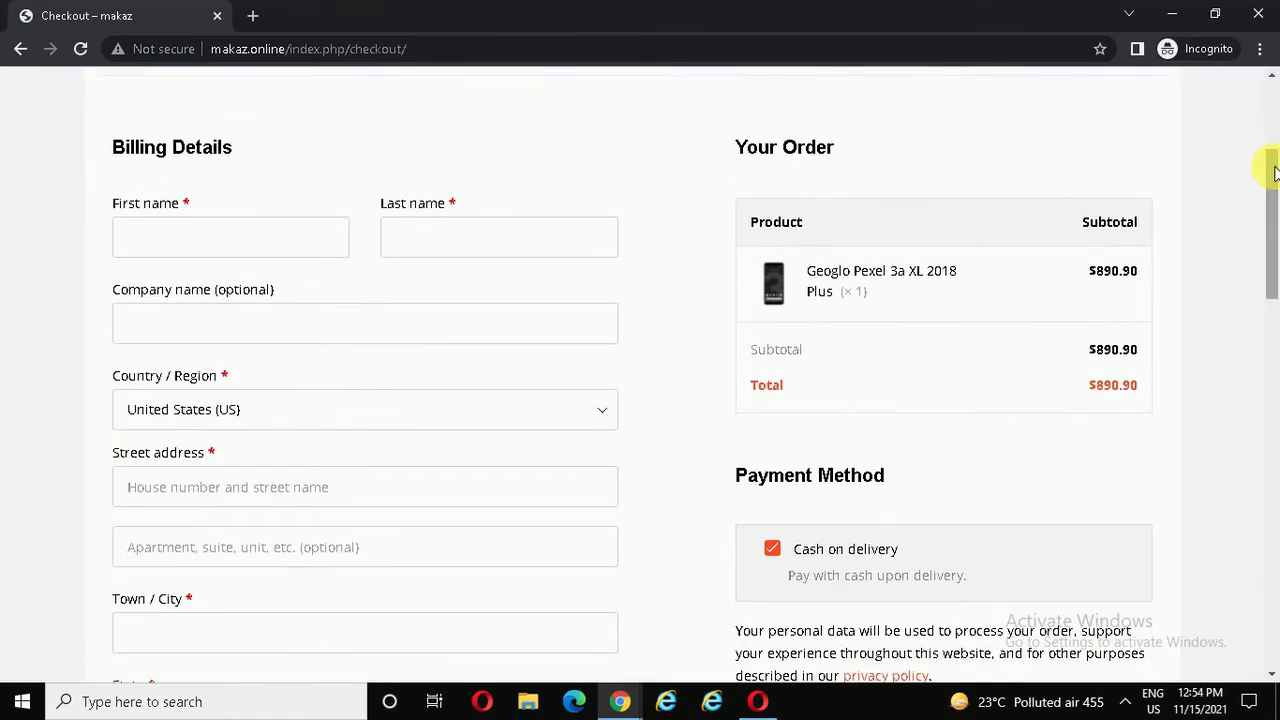
pyautogui.click(133, 283)
pyautogui.scroll(1, 1275, 195)
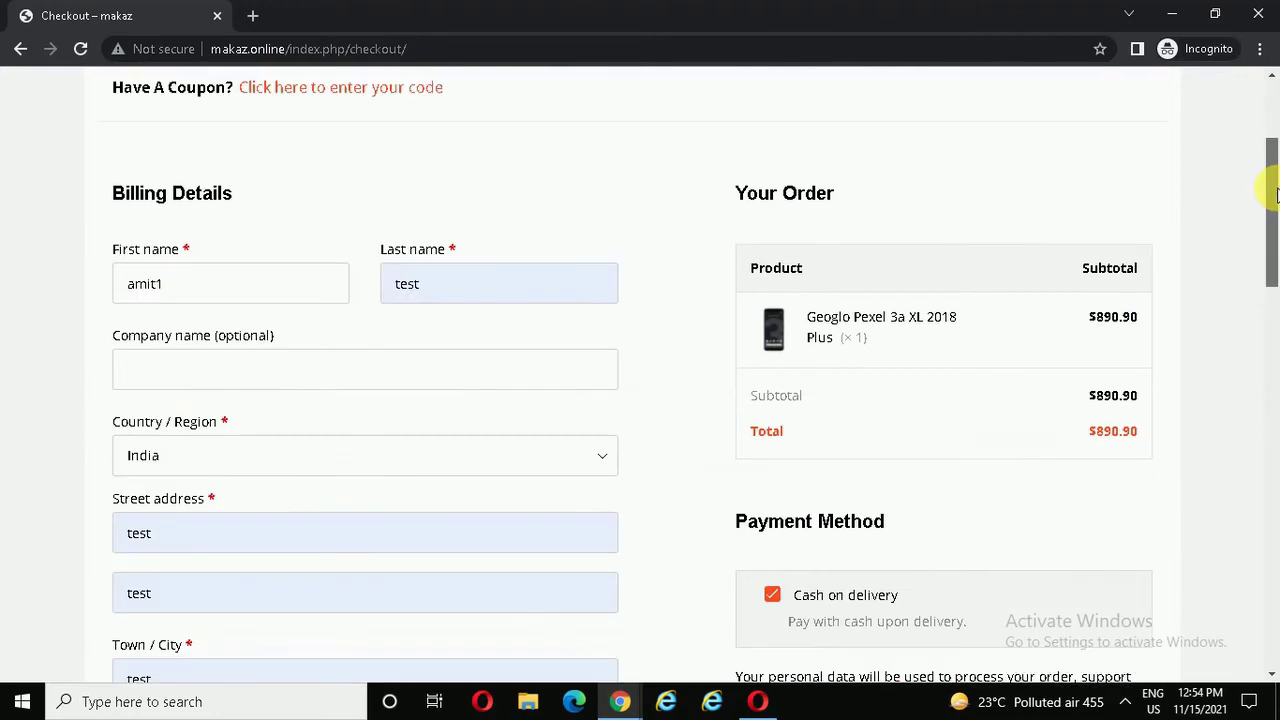
pyautogui.scroll(-3, 1275, 195)
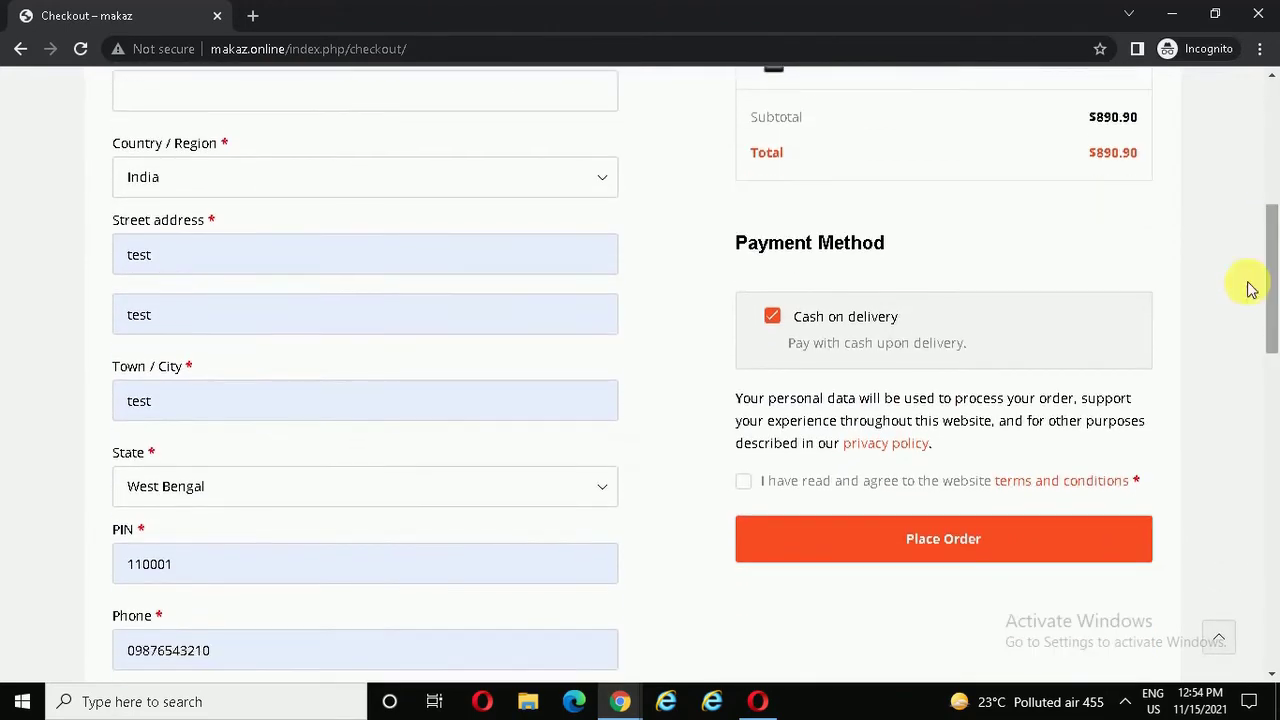
pyautogui.click(747, 484)
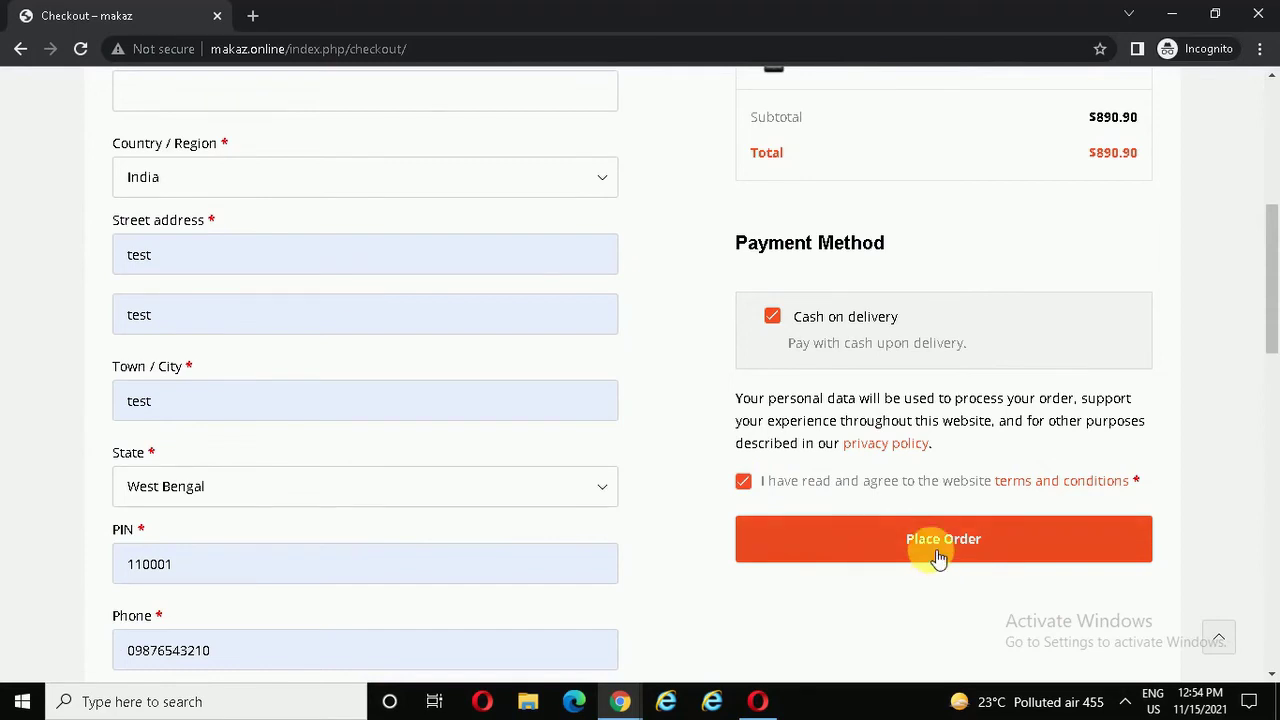
pyautogui.click(939, 559)
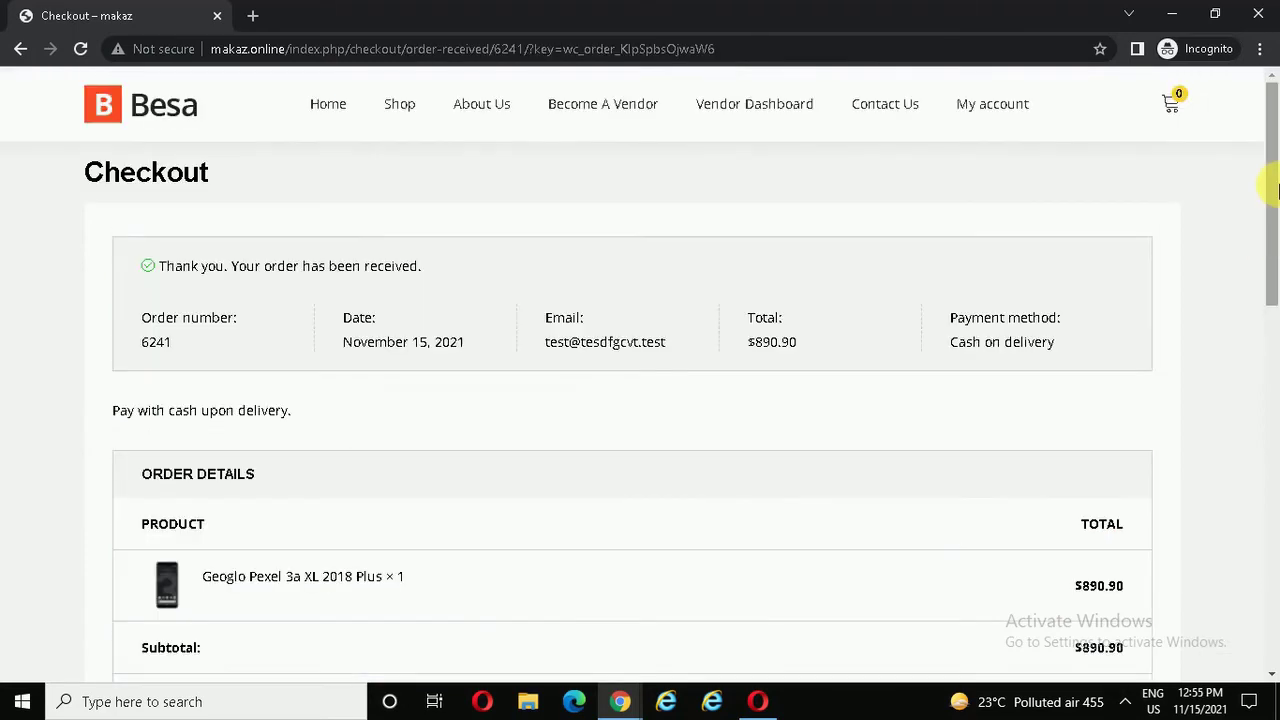
pyautogui.moveTo(1272, 186); pyautogui.dragTo(1274, 160)
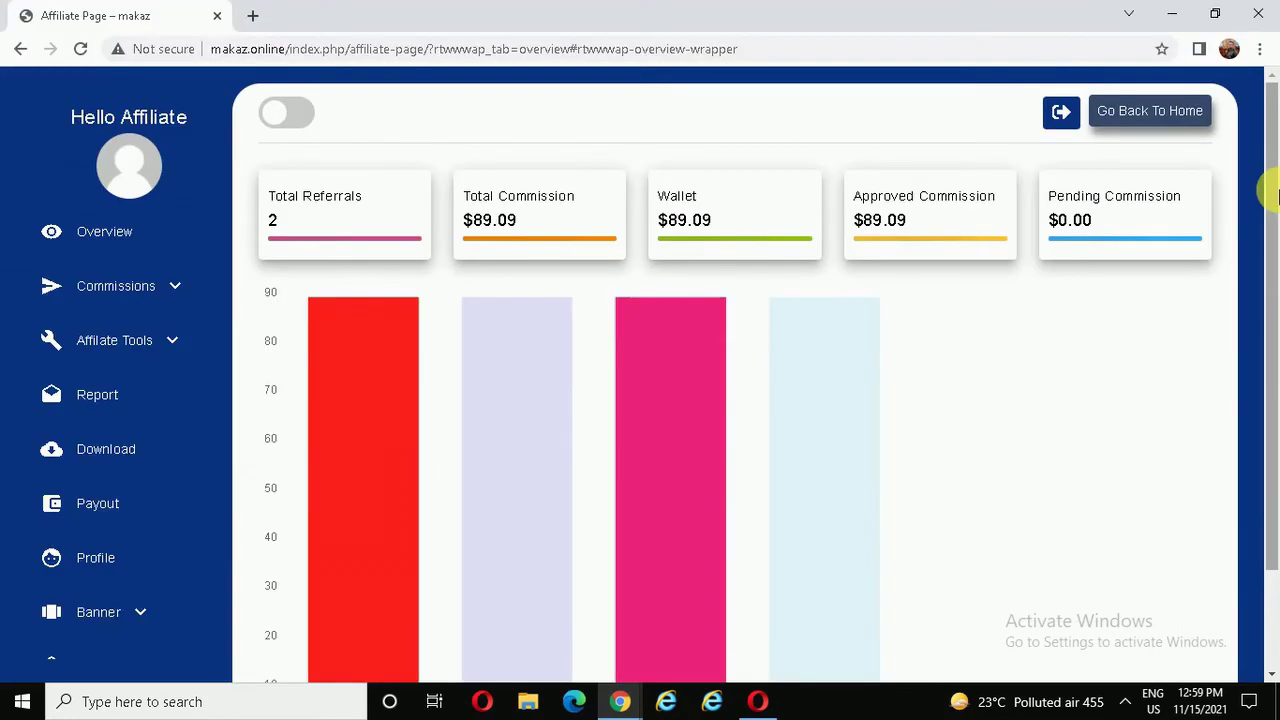
# - Review the Overview's $89.09 commission from 2 referrals, then go to the MLM page
pyautogui.scroll(-1, 1268, 204)
pyautogui.scroll(1, 1270, 200)
pyautogui.scroll(-1, 1270, 198)
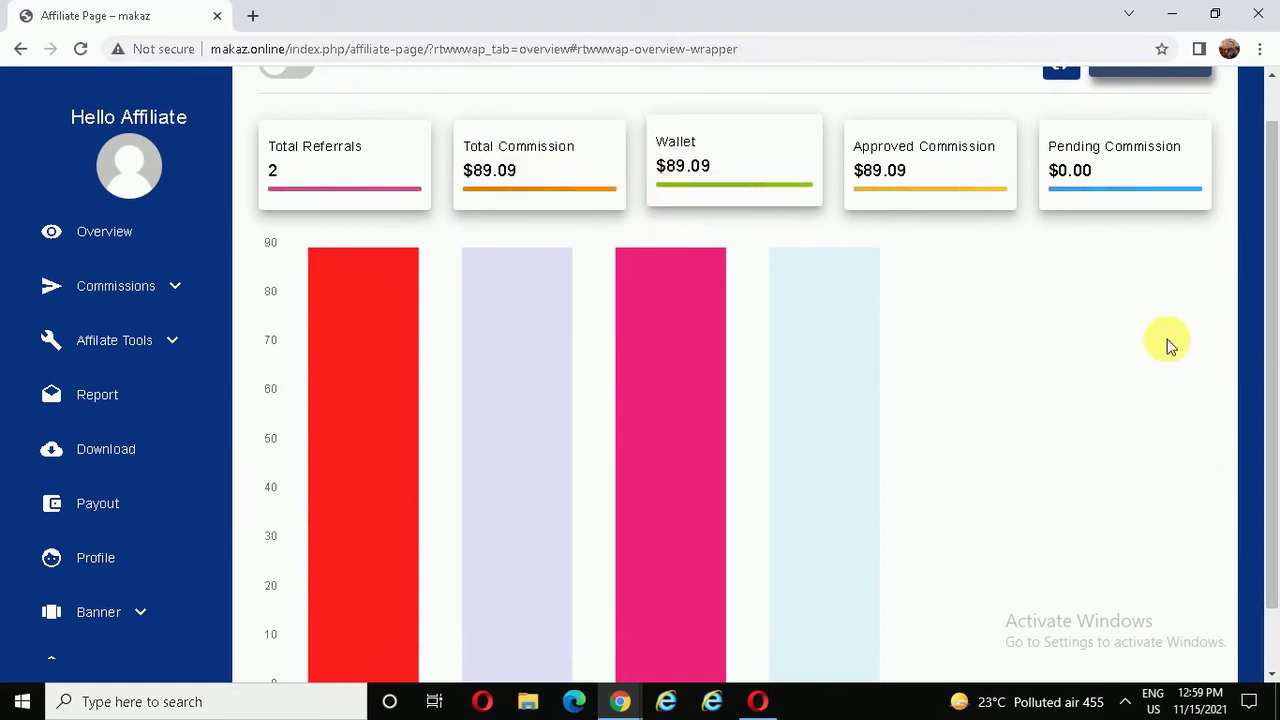
pyautogui.moveTo(1269, 365); pyautogui.dragTo(1275, 503)
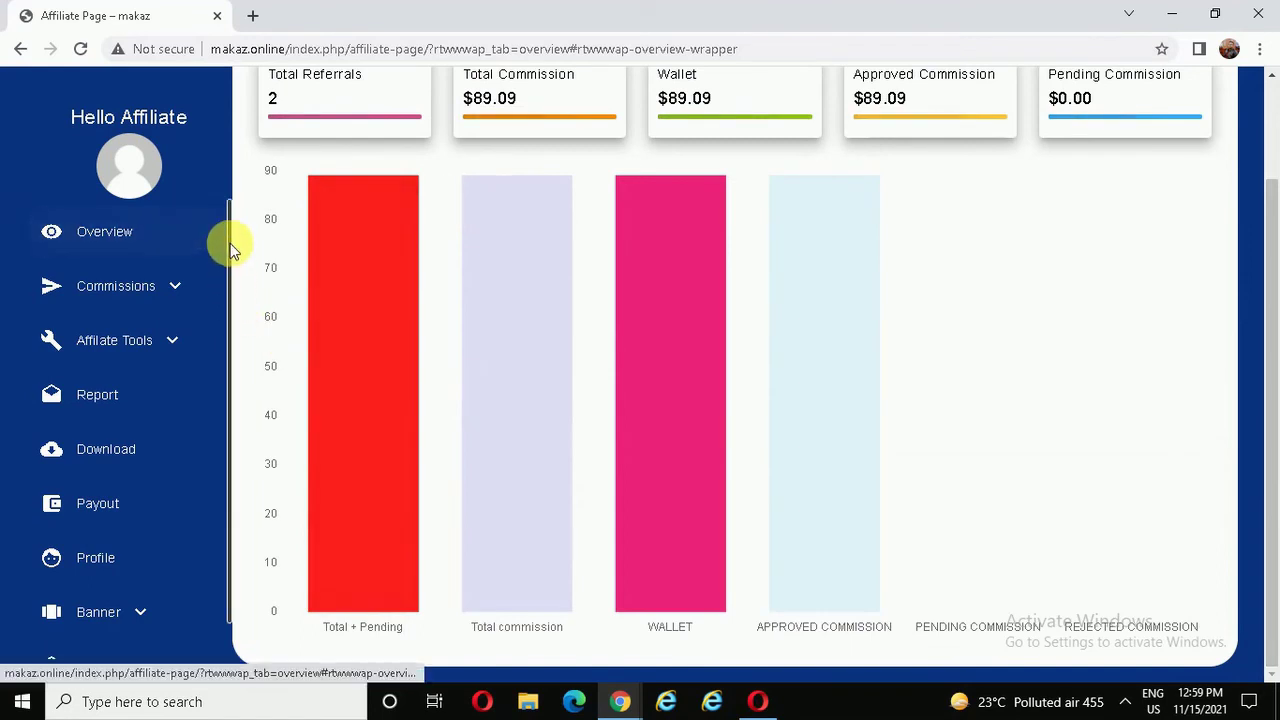
pyautogui.moveTo(230, 257); pyautogui.dragTo(232, 340)
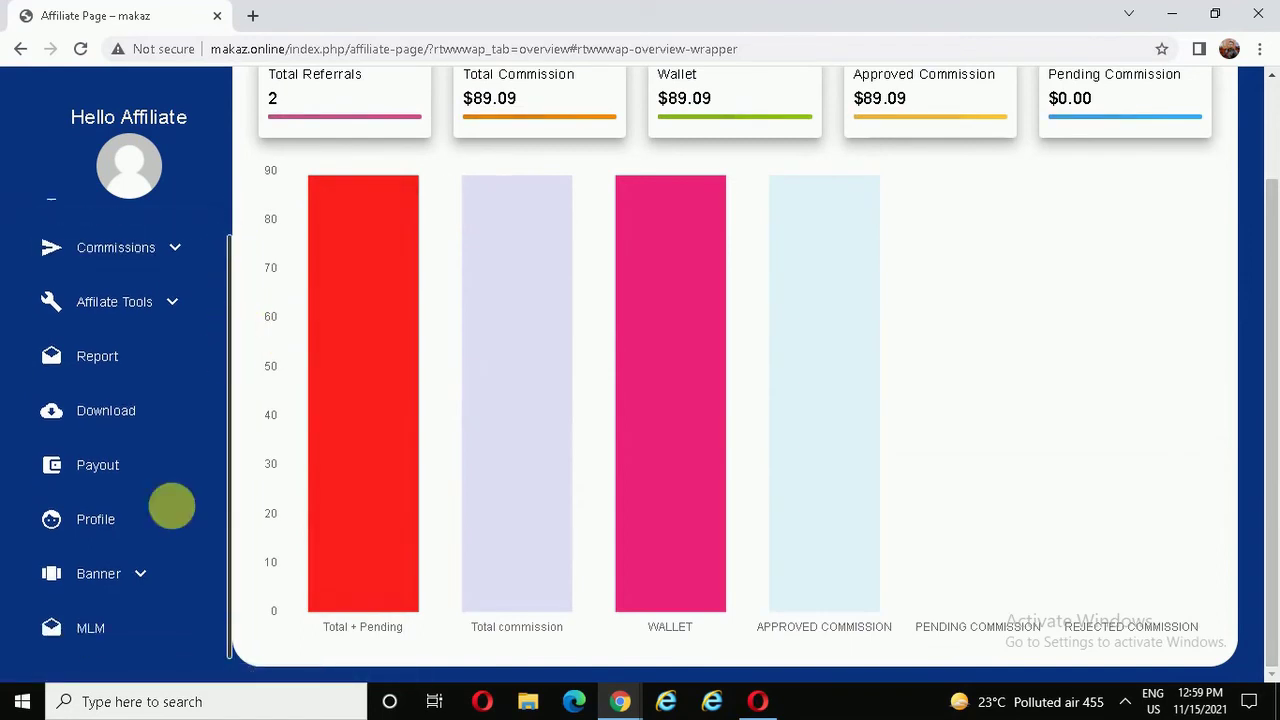
pyautogui.click(62, 638)
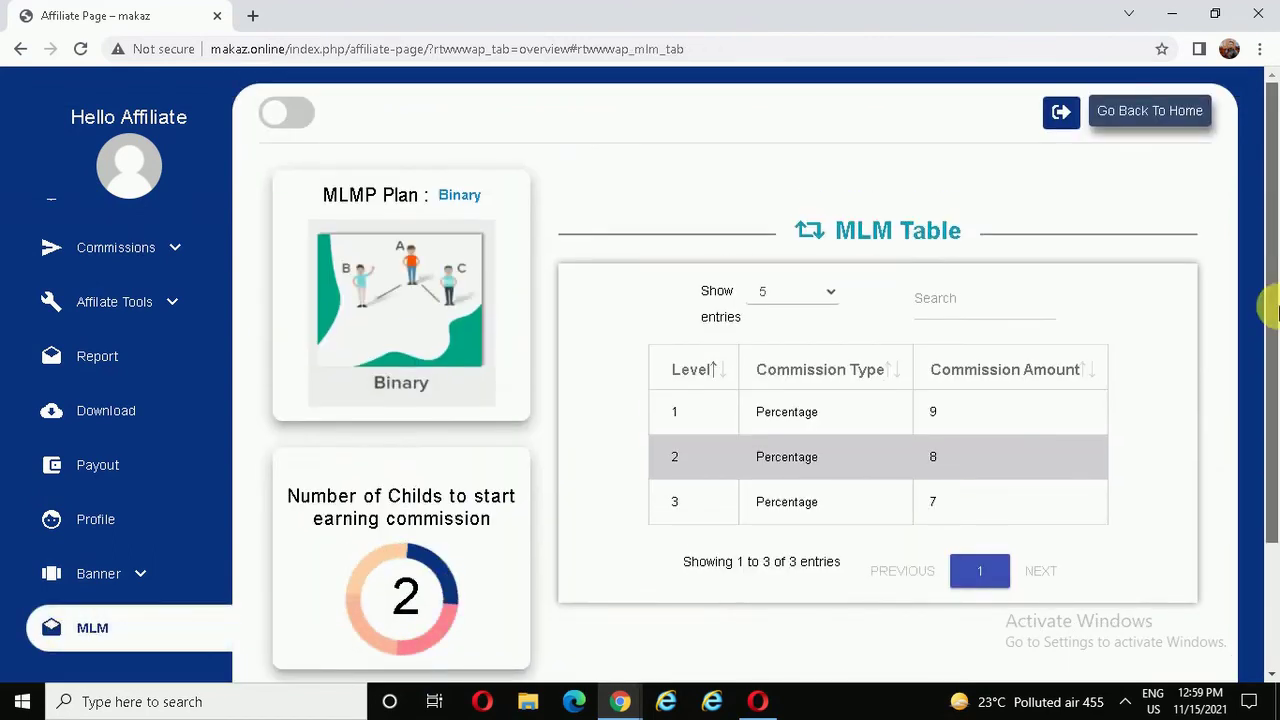
# - Show the updated MLM chain with the new child account under the affiliate
pyautogui.moveTo(1273, 232); pyautogui.dragTo(1268, 451)
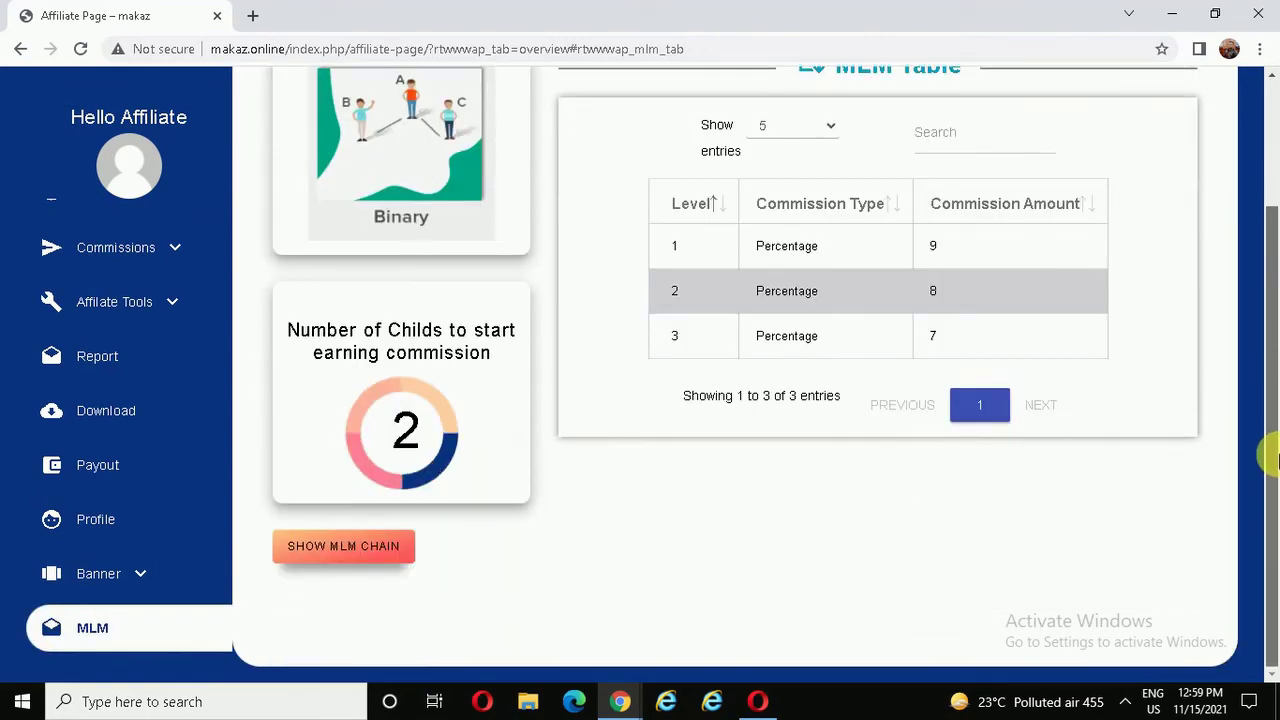
pyautogui.click(352, 550)
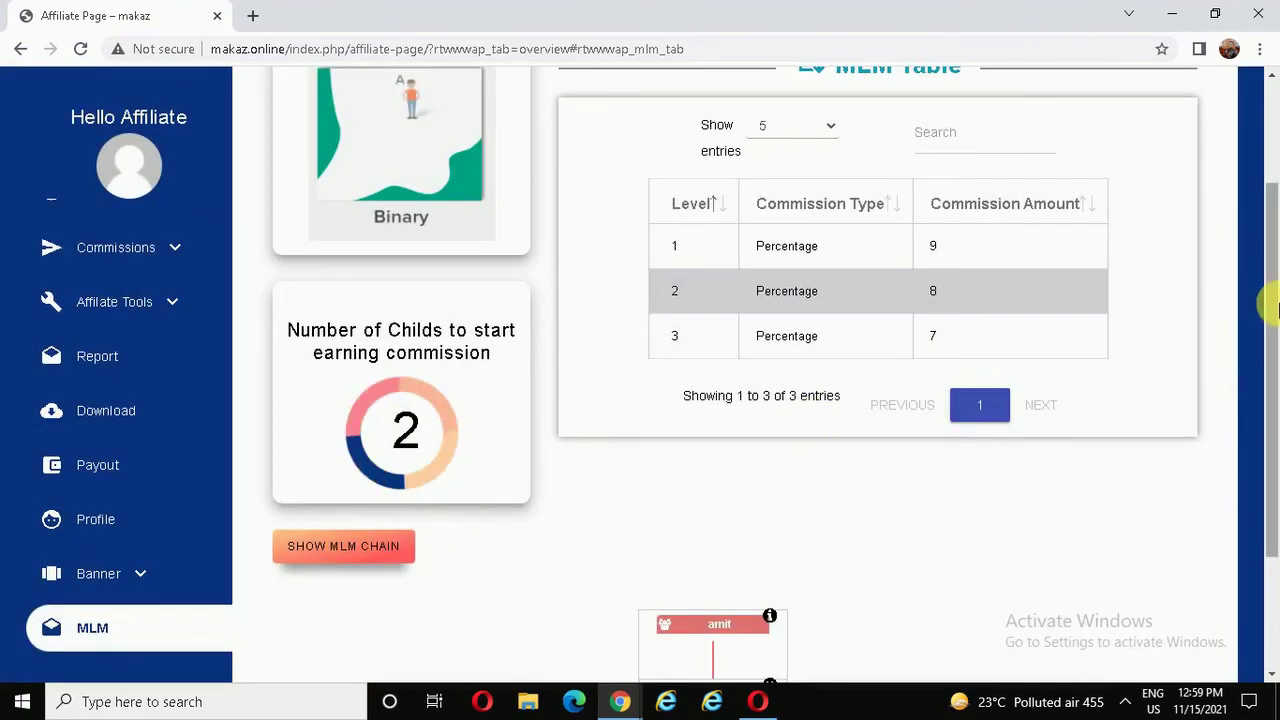
pyautogui.moveTo(1271, 300); pyautogui.dragTo(1270, 480)
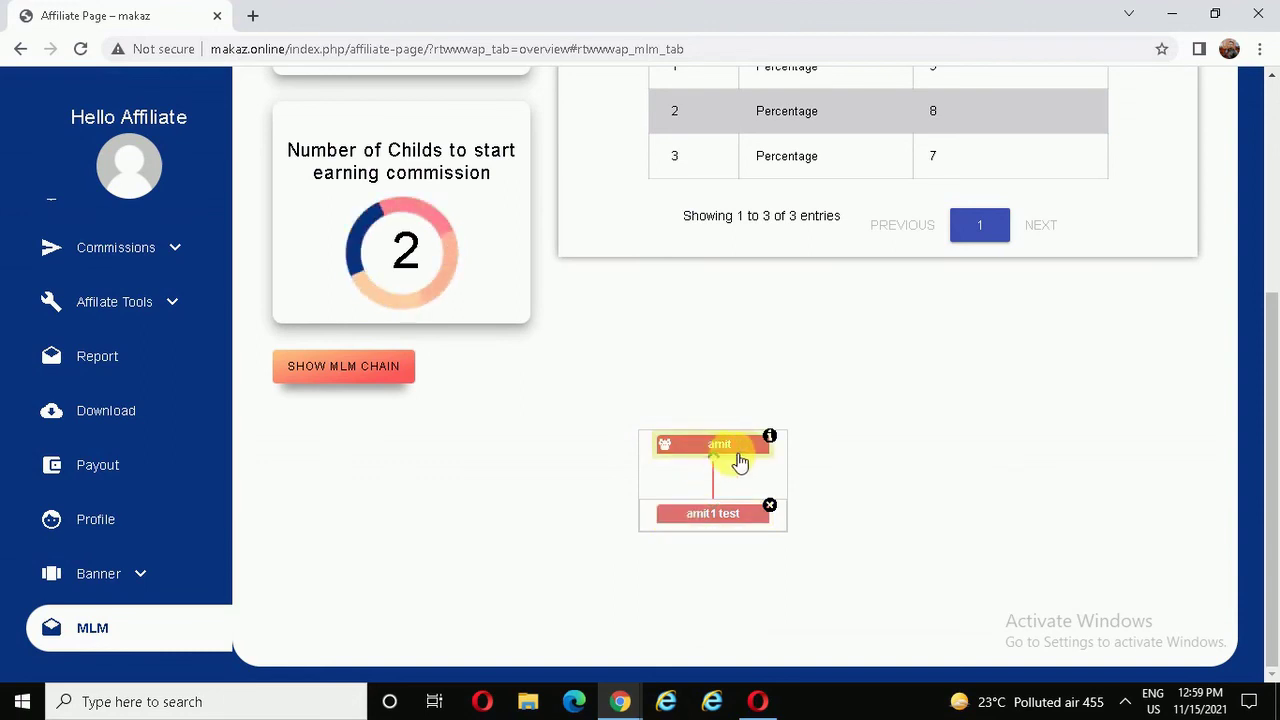
pyautogui.moveTo(1270, 300); pyautogui.dragTo(1275, 135)
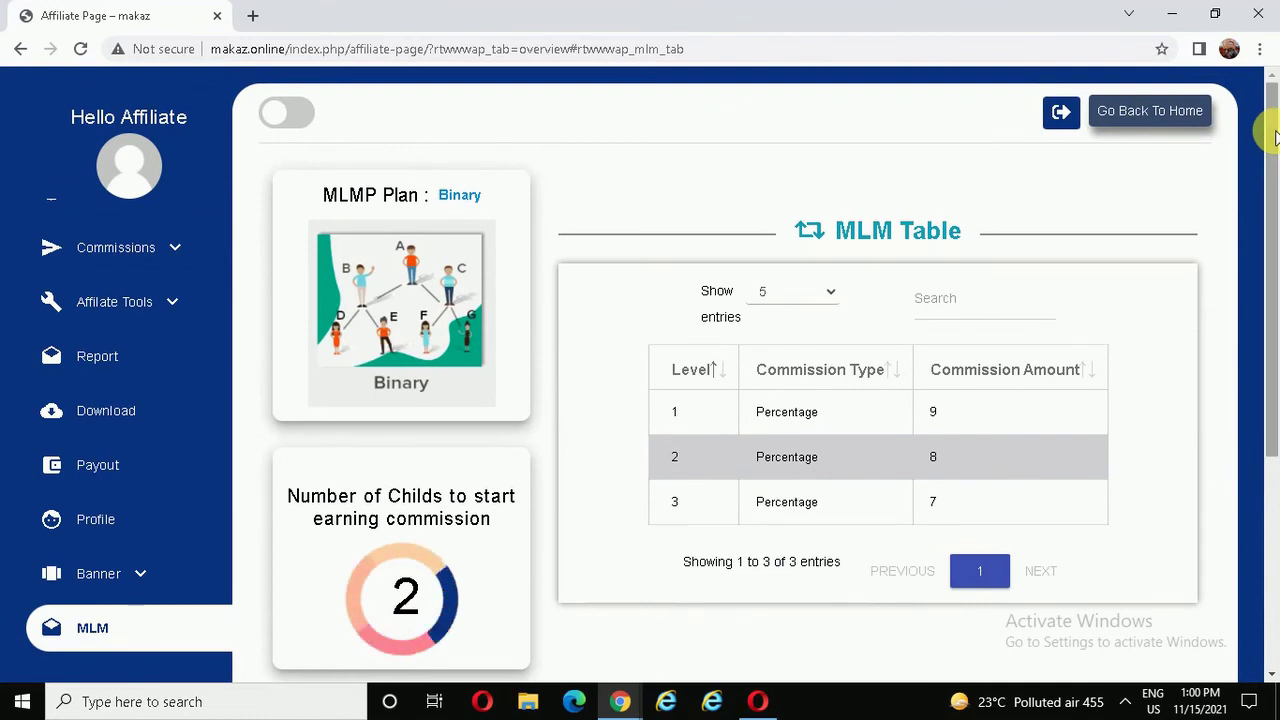